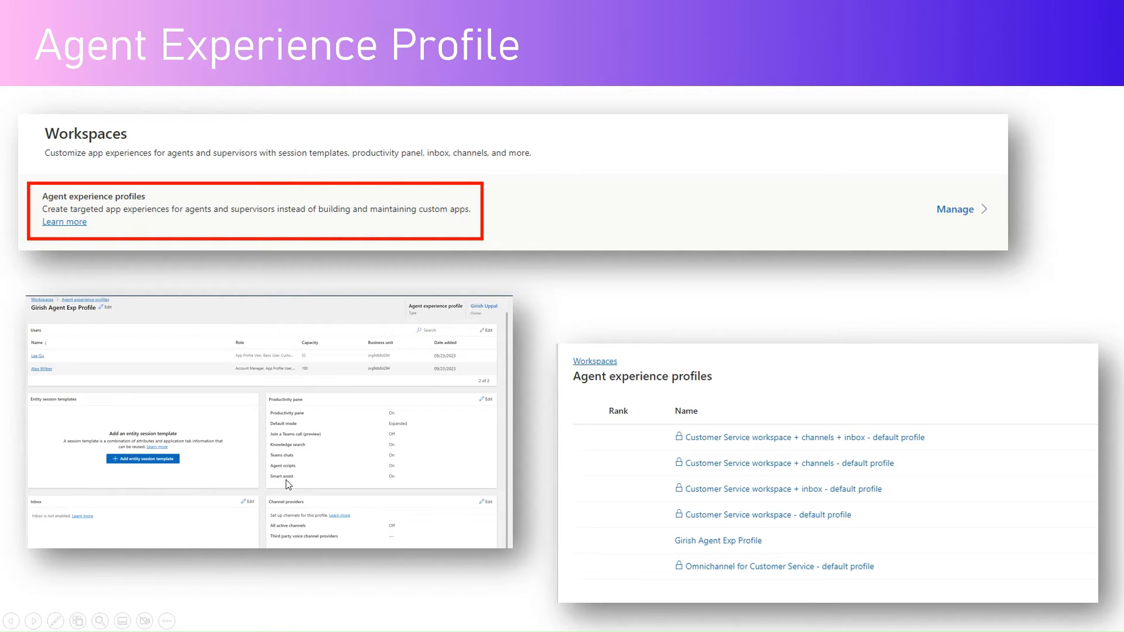
key(ctrl)
key(ctrl)
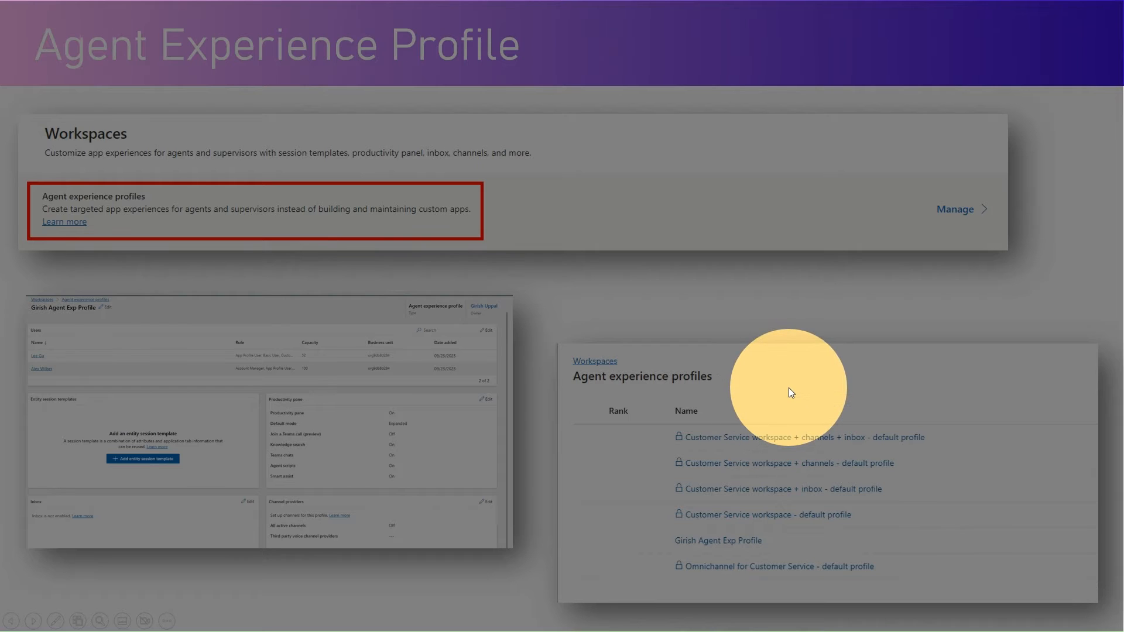
Switch to the Customer Service admin center and open the agent experience profiles list from the Workspaces settings.
key(alt+Tab)
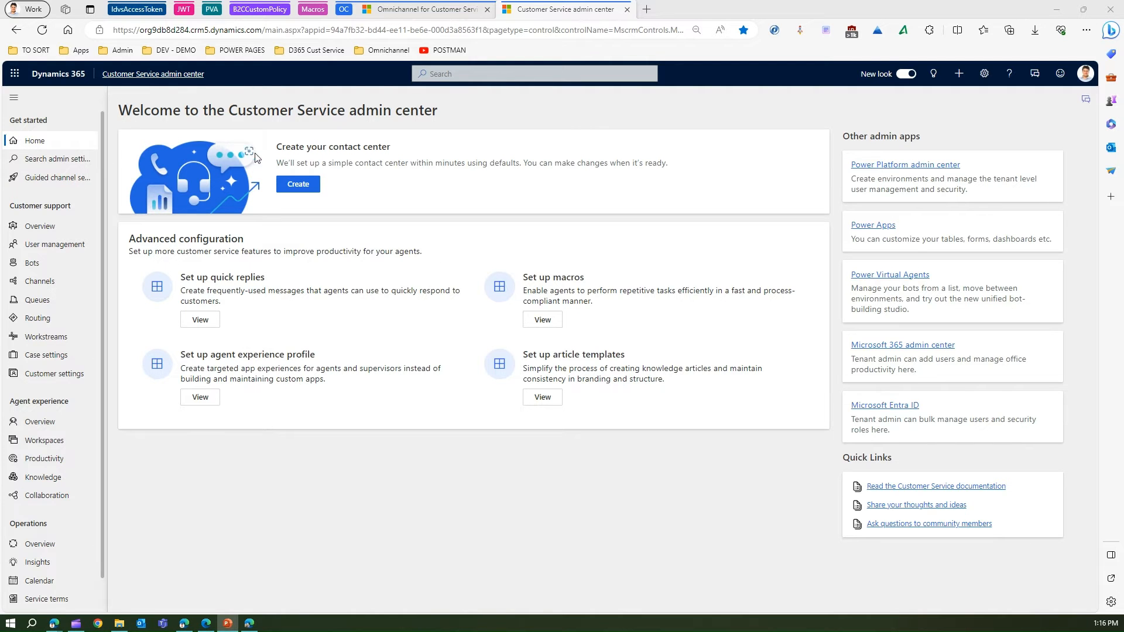
click(47, 446)
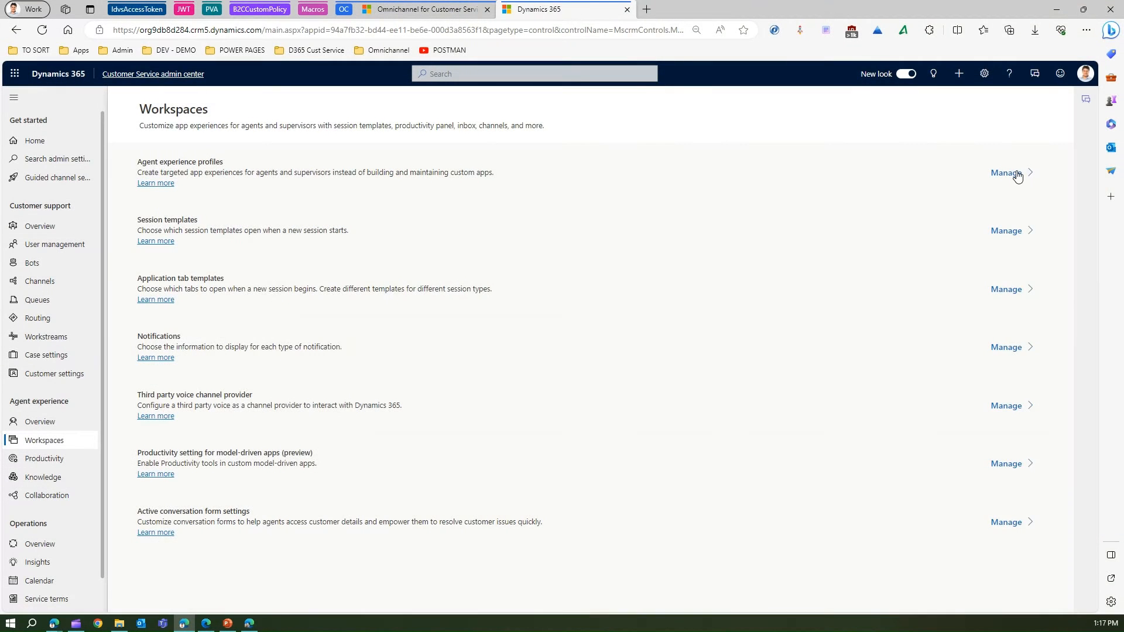
click(1007, 173)
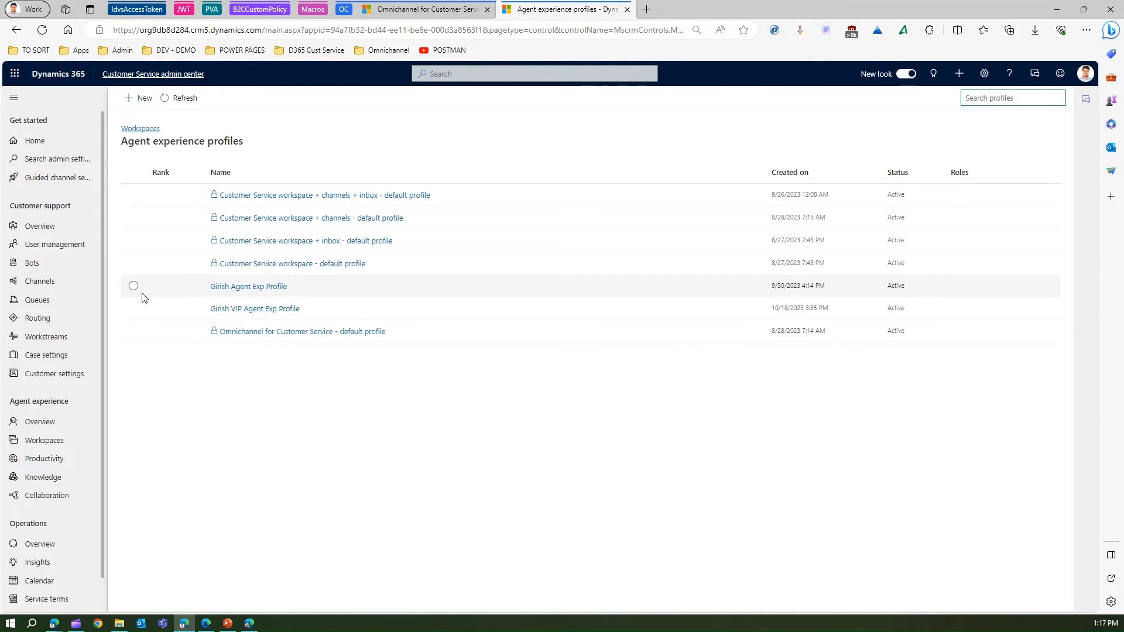
View the configuration of the VIP agent experience profile and return to the profiles list.
click(133, 308)
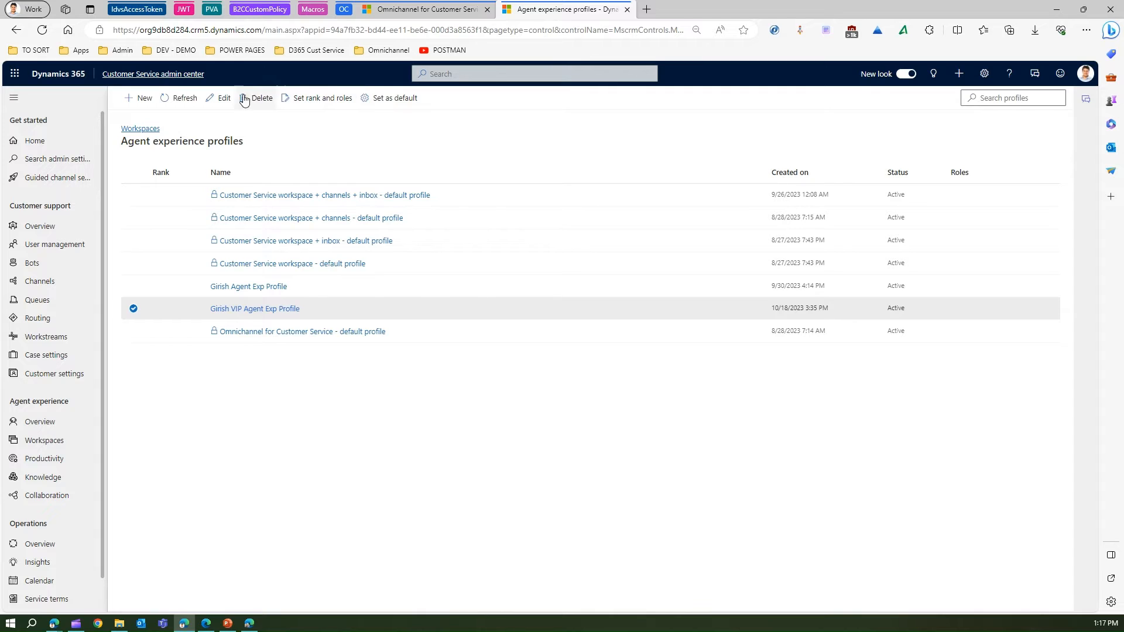
click(223, 98)
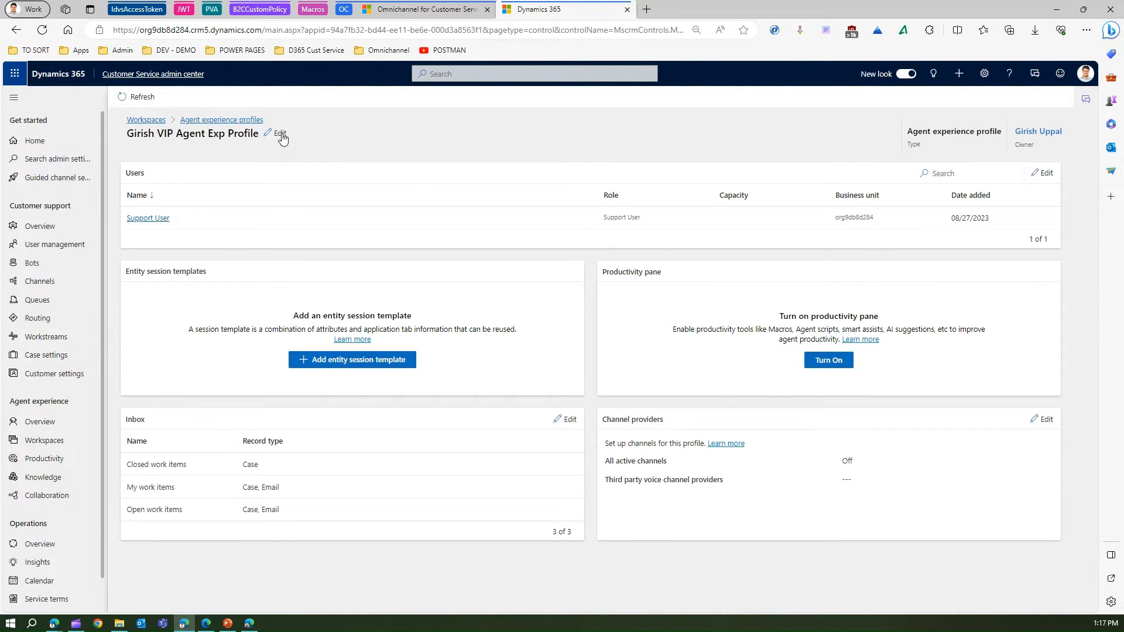
click(220, 121)
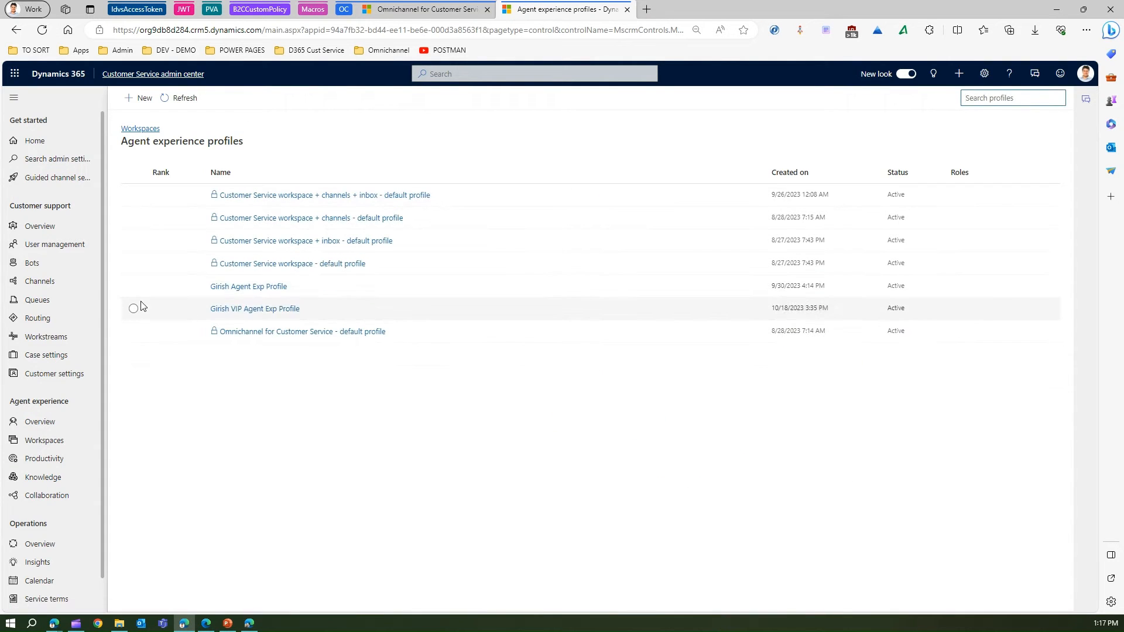
Examine the rank and role assignment options for the VIP agent experience profile, close them without saving, and deselect the profile.
click(134, 309)
click(335, 96)
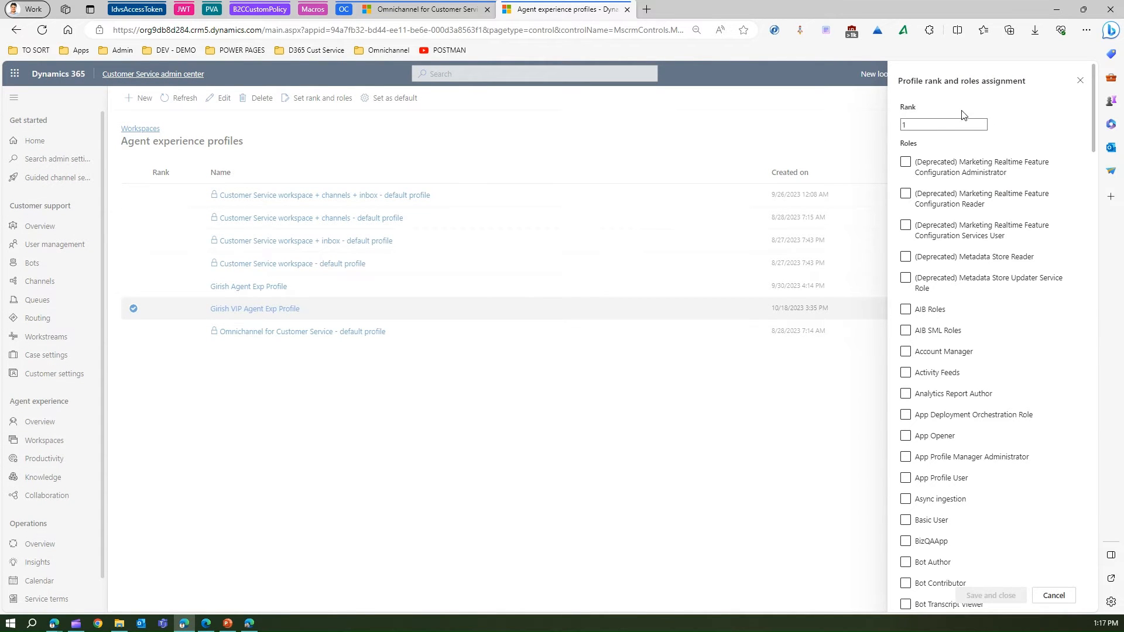
click(941, 198)
drag(1099, 150, 1120, 157)
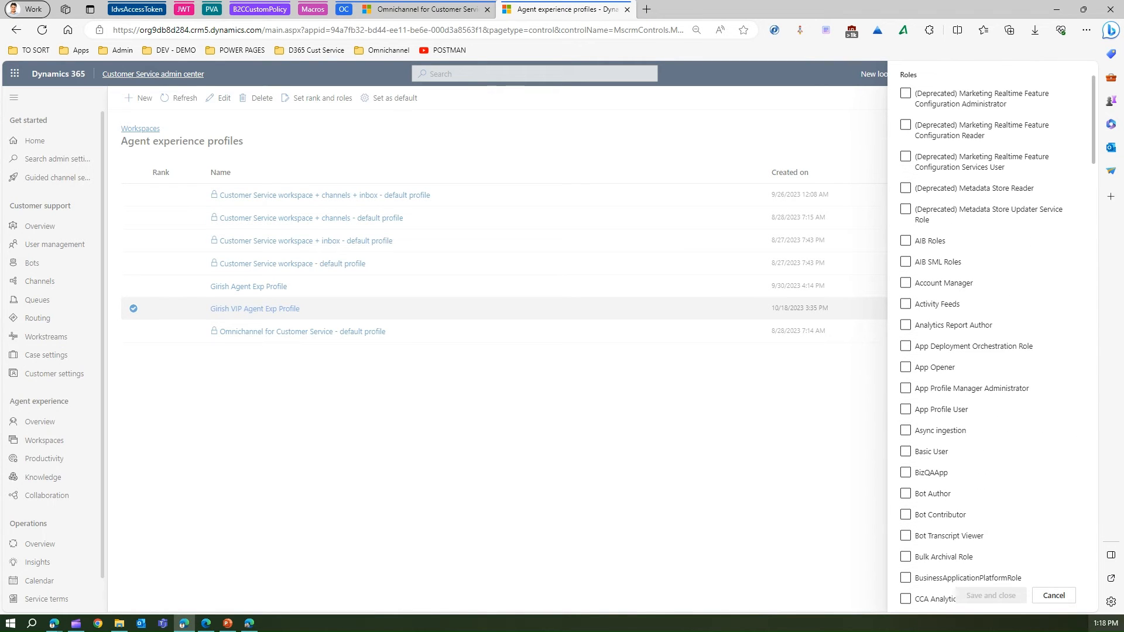
click(1054, 596)
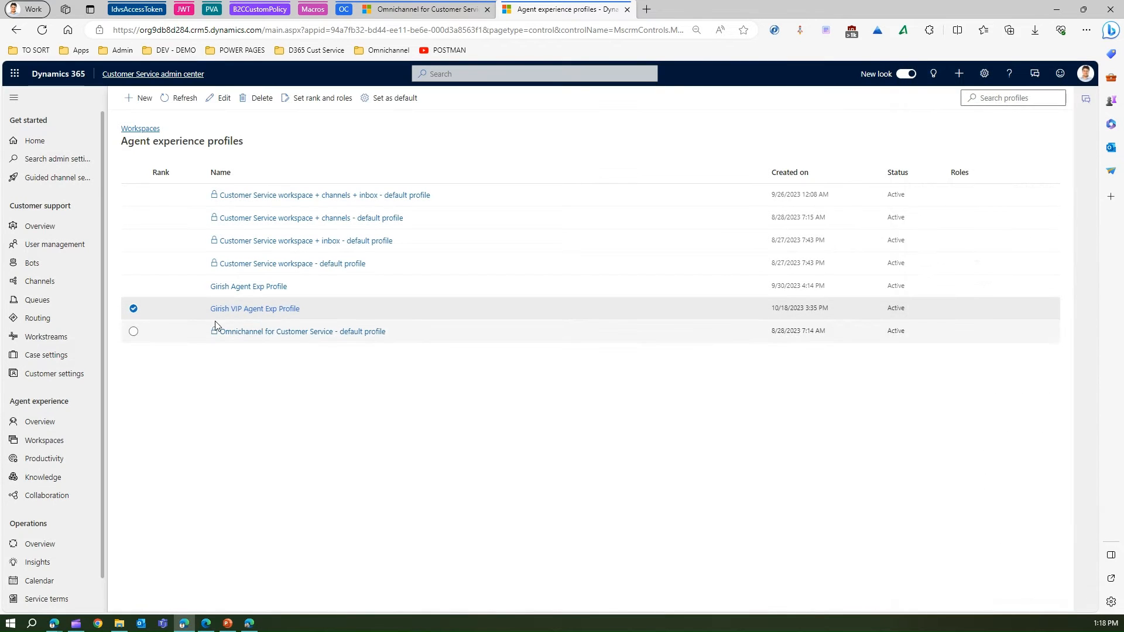
click(133, 312)
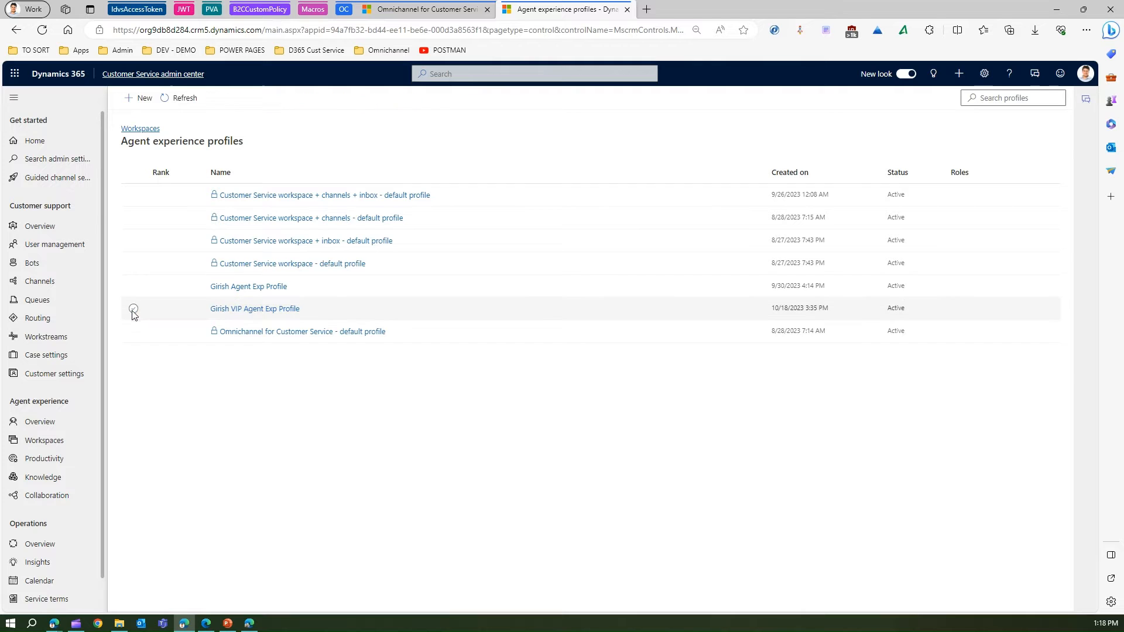
Open the custom non-VIP agent experience profile from the list.
click(234, 287)
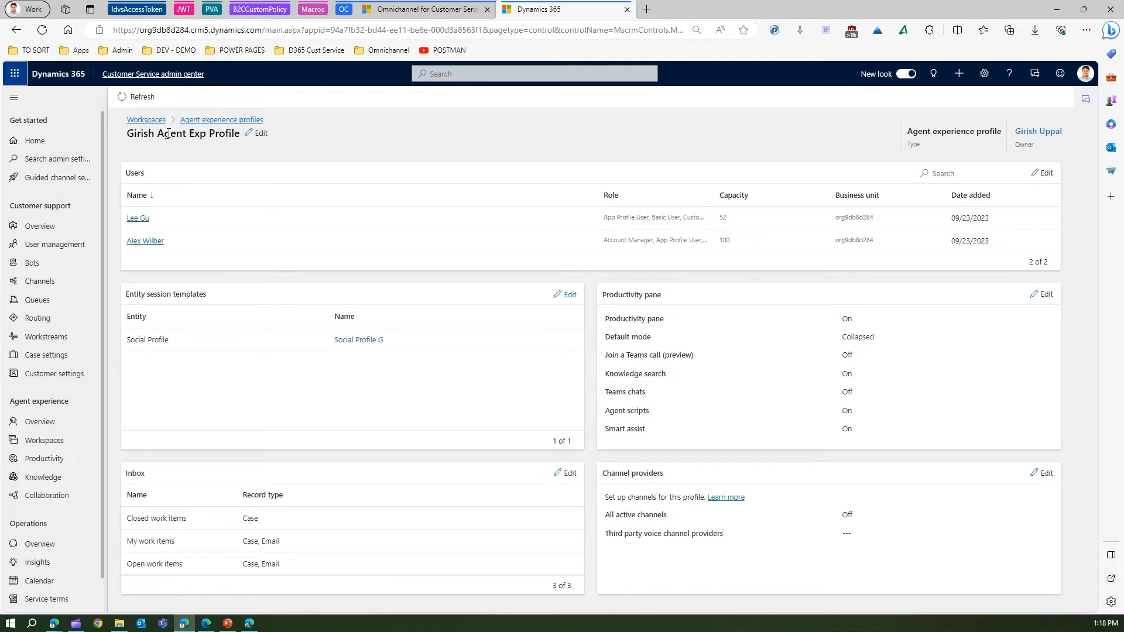
drag(127, 134, 232, 134)
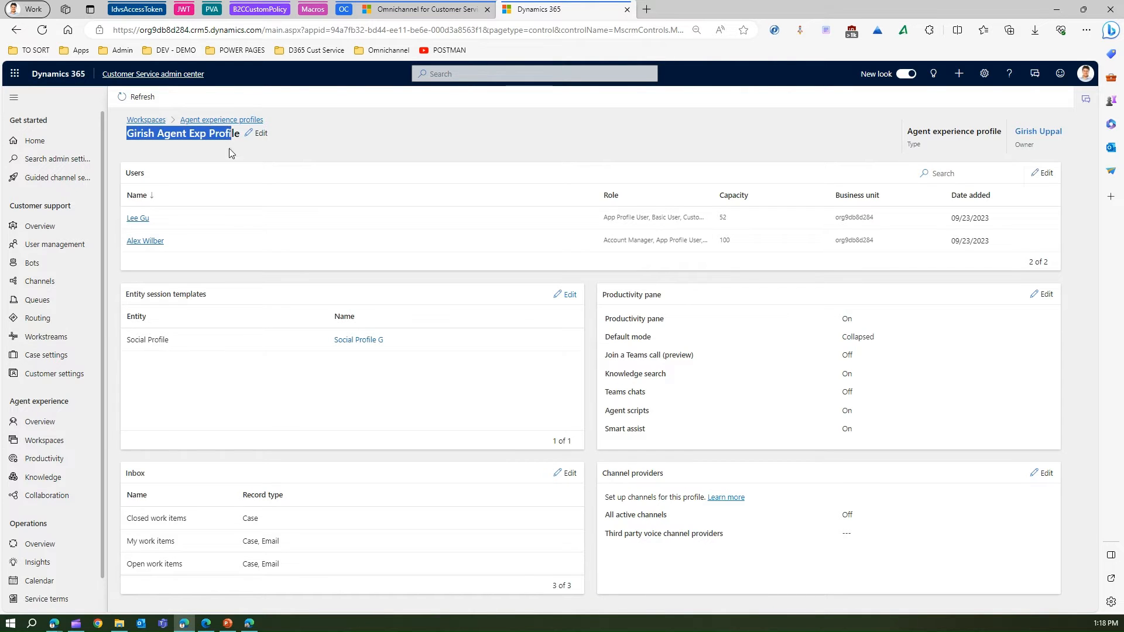
click(228, 154)
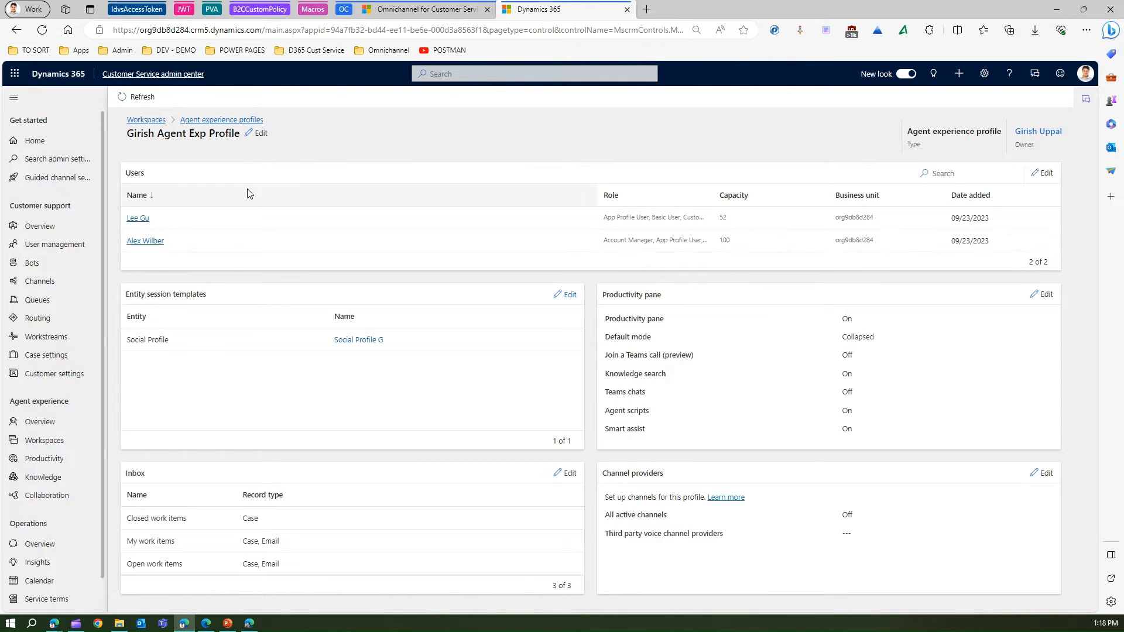
Assign the available user who has the Basic User and Omnichannel agent roles to the agent experience profile.
click(1045, 173)
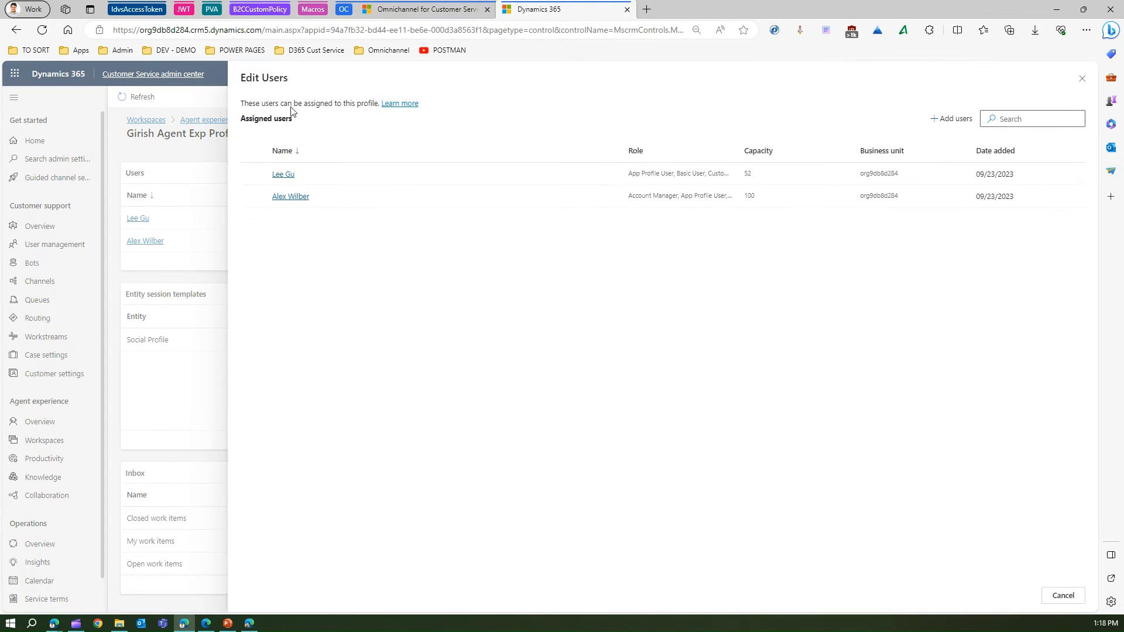
click(955, 119)
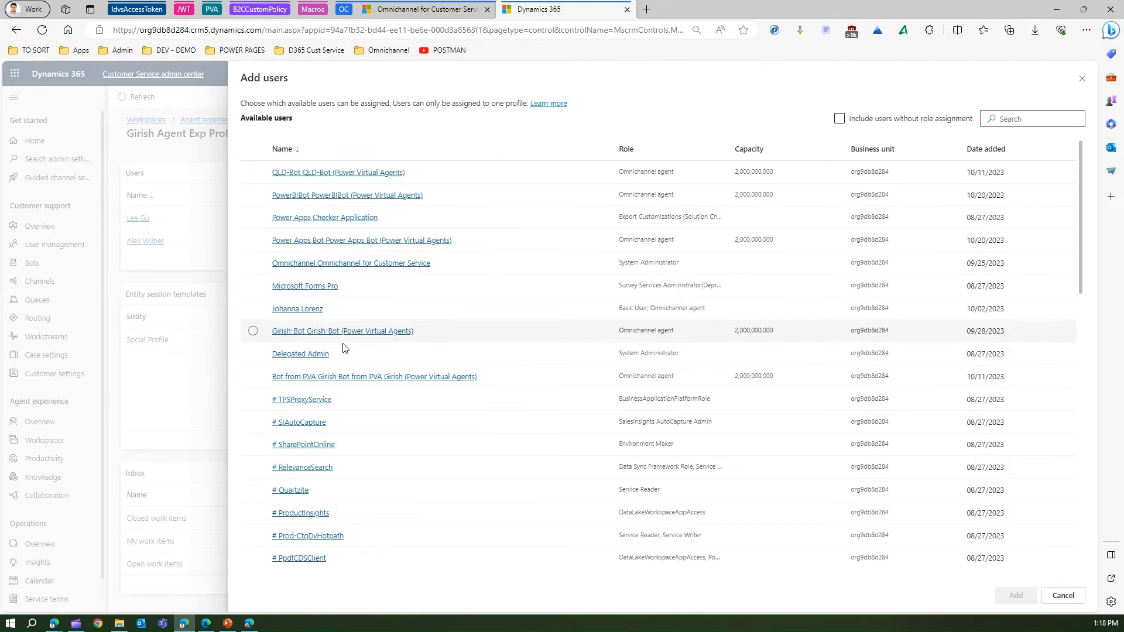
click(253, 309)
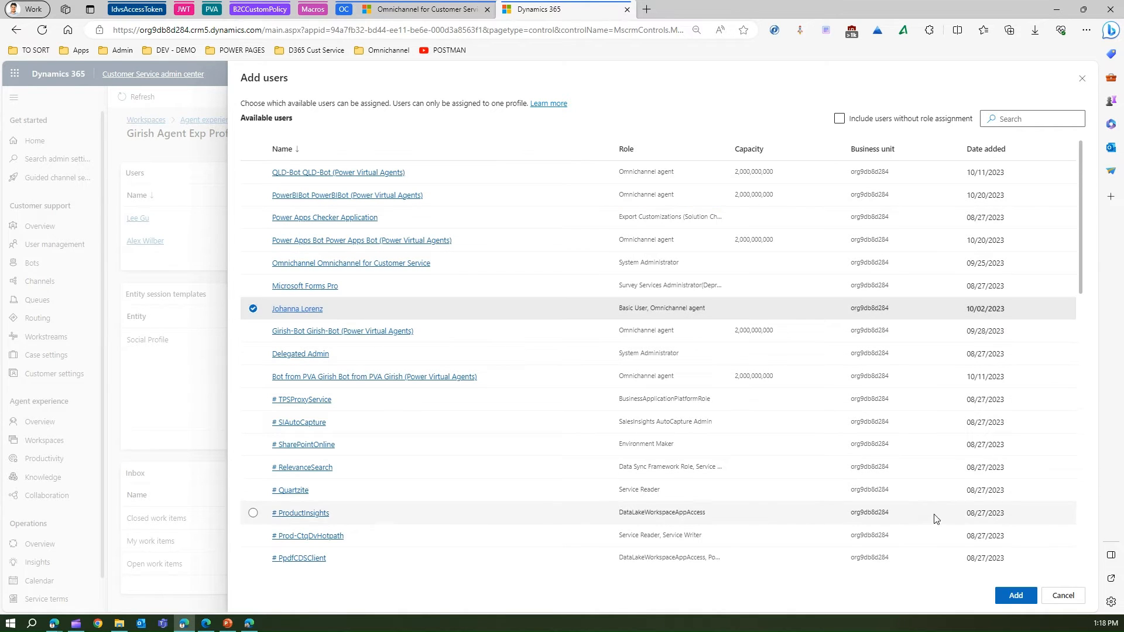
click(1017, 597)
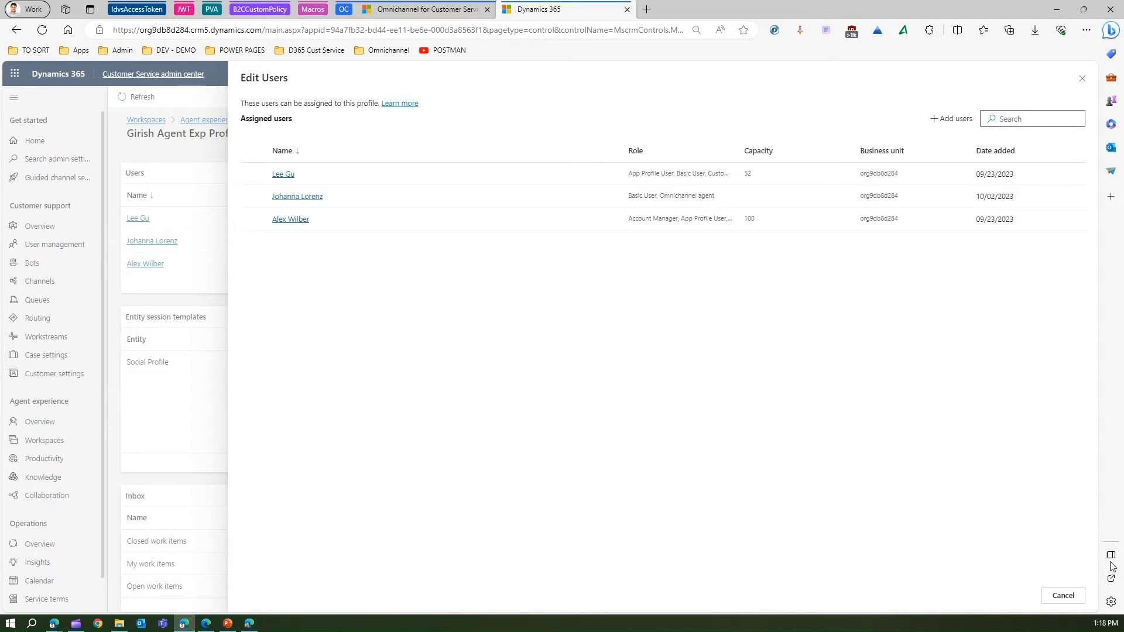
click(1082, 82)
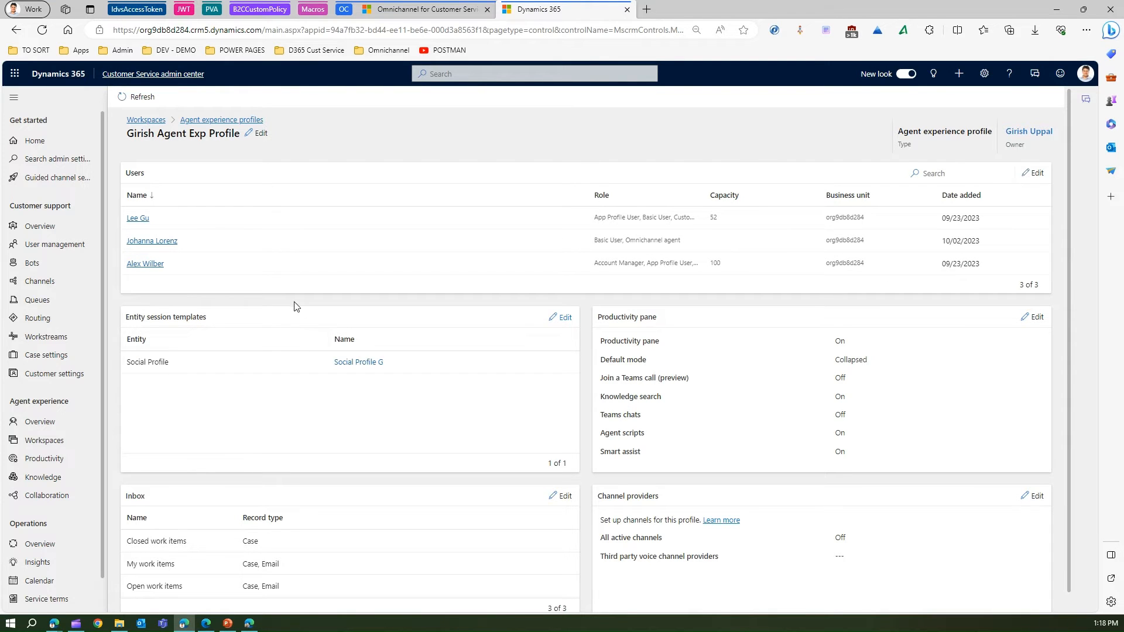
Try to add an entity session template for the Case entity using "Case entity session - default template", and cancel it.
click(562, 321)
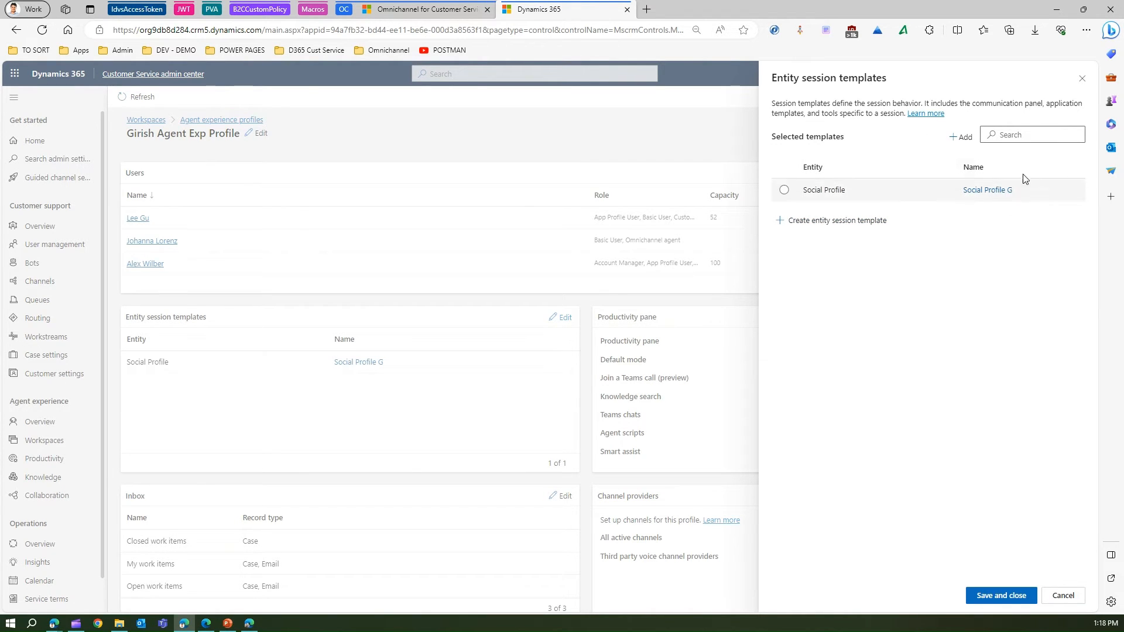
click(962, 139)
click(969, 135)
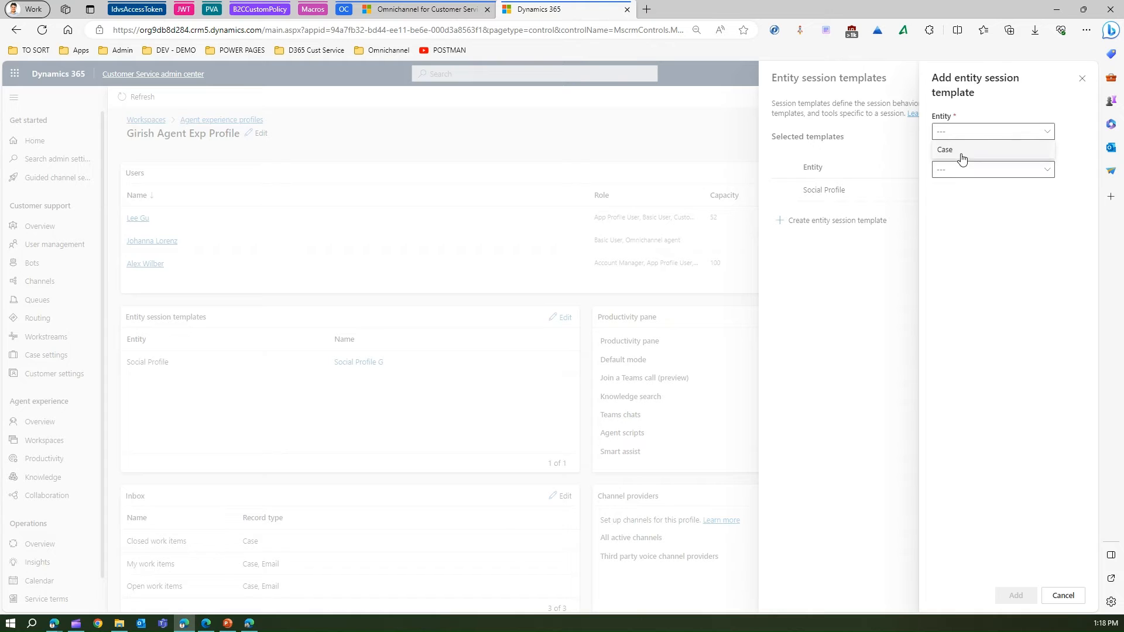
click(963, 151)
click(963, 169)
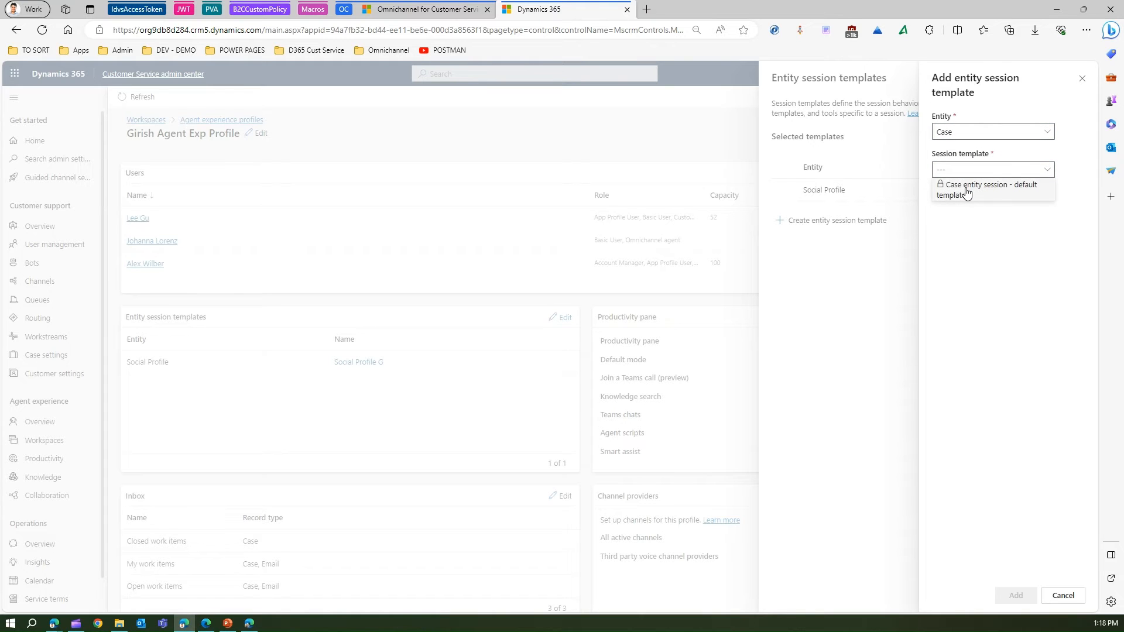
click(966, 192)
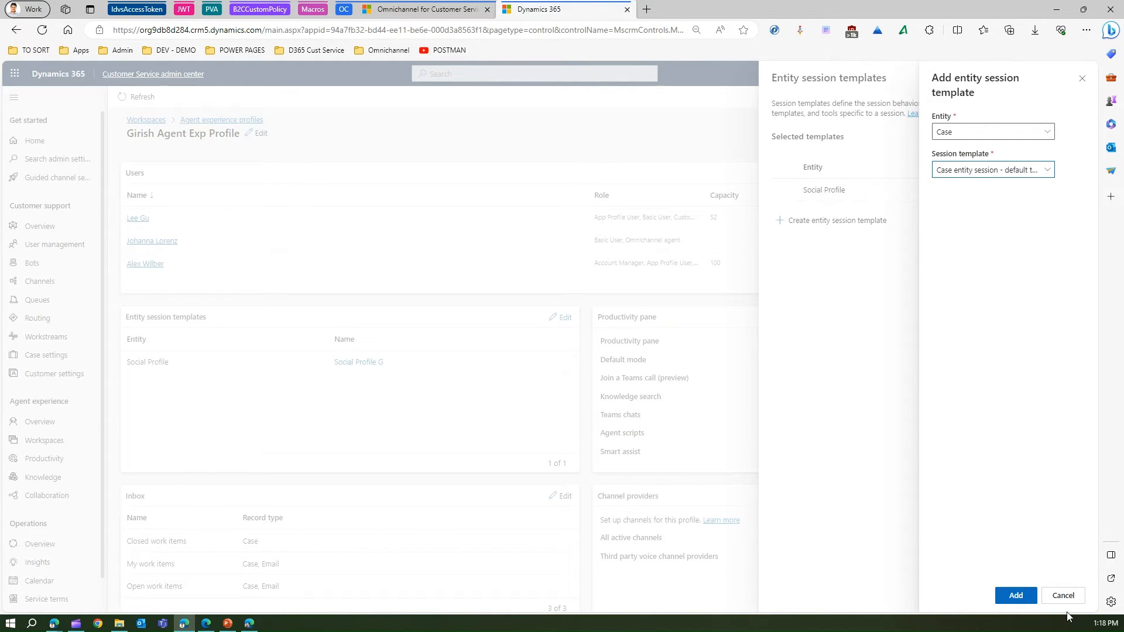
click(1065, 597)
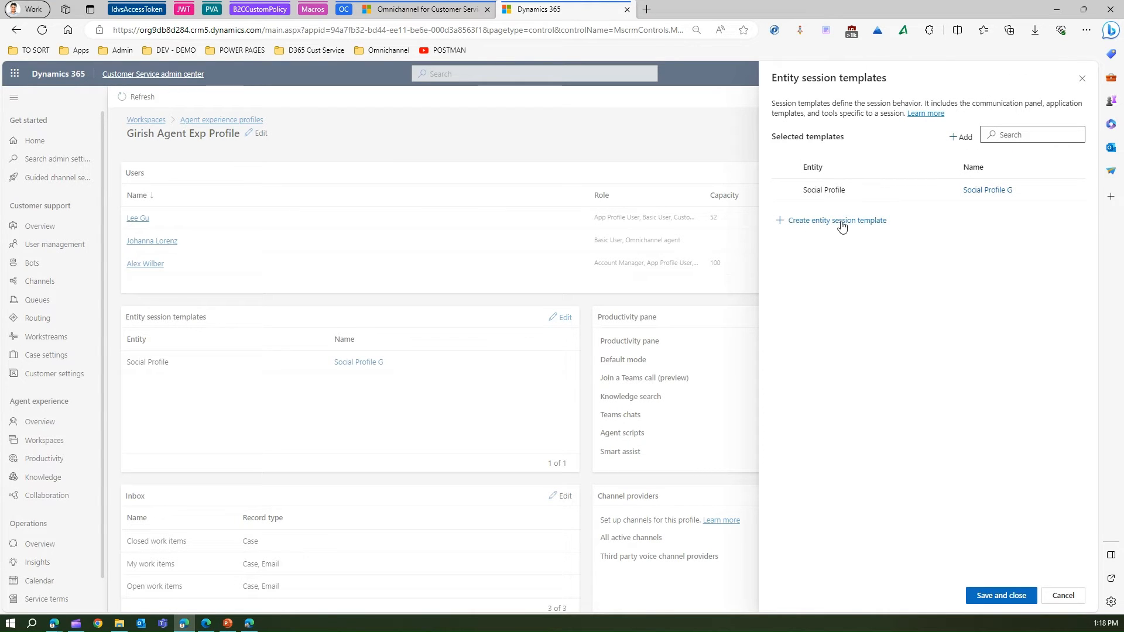
Read the description of what entity session templates define and include, and close their settings without saving.
drag(832, 103, 912, 101)
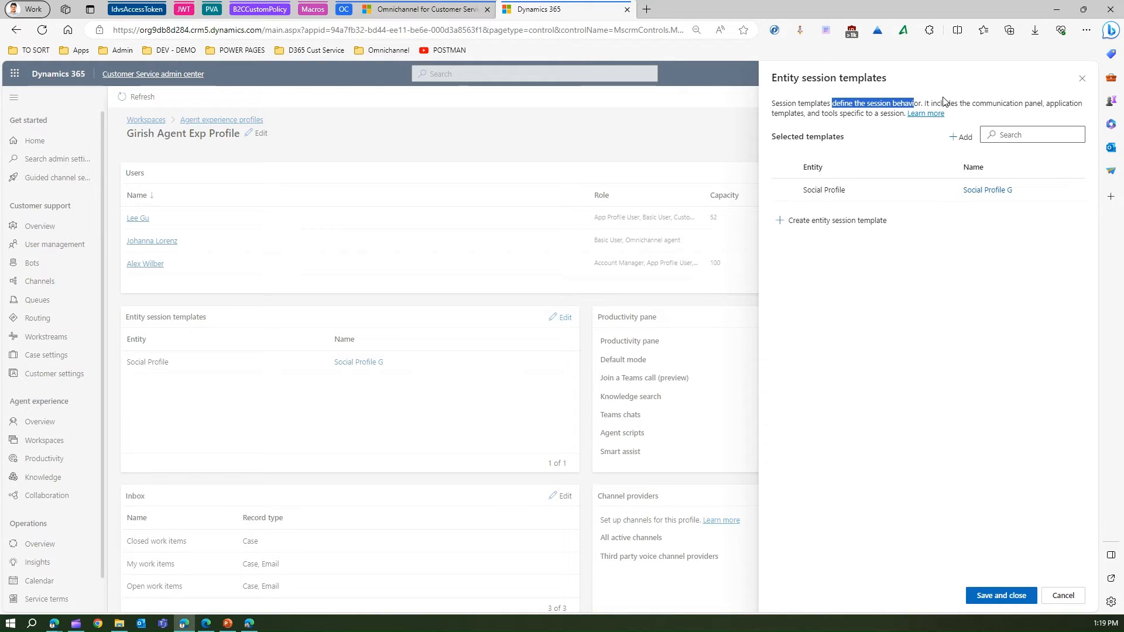
drag(970, 103, 1095, 102)
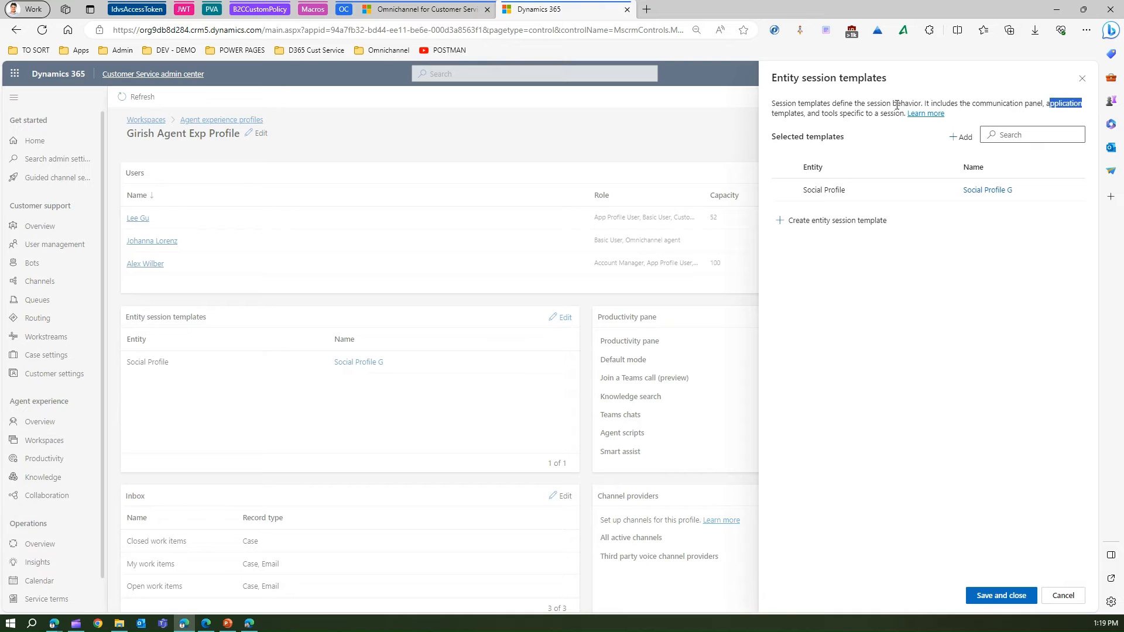
drag(829, 113, 872, 114)
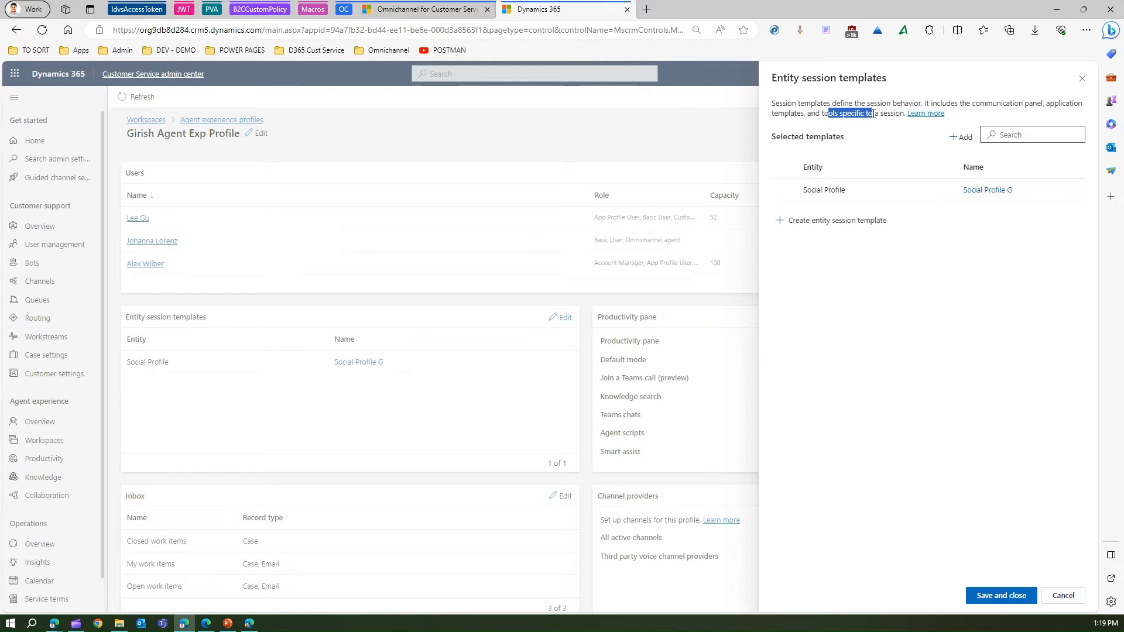
click(1065, 599)
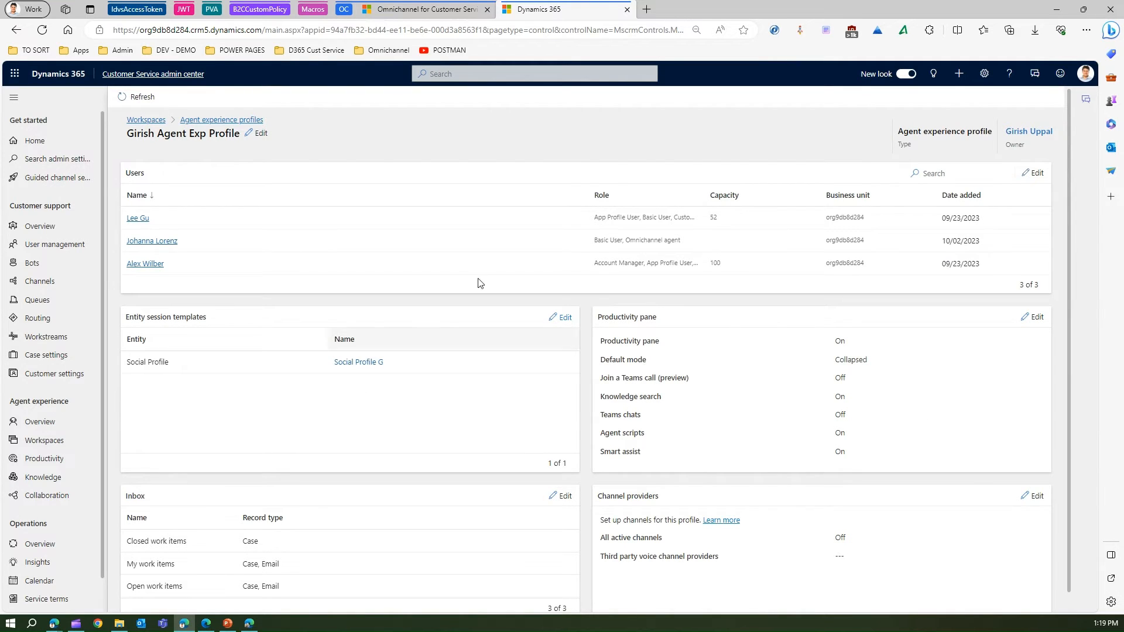
Open the profile's productivity pane settings and try the pane and default mode switches, leaving them On and Collapsed.
click(1032, 317)
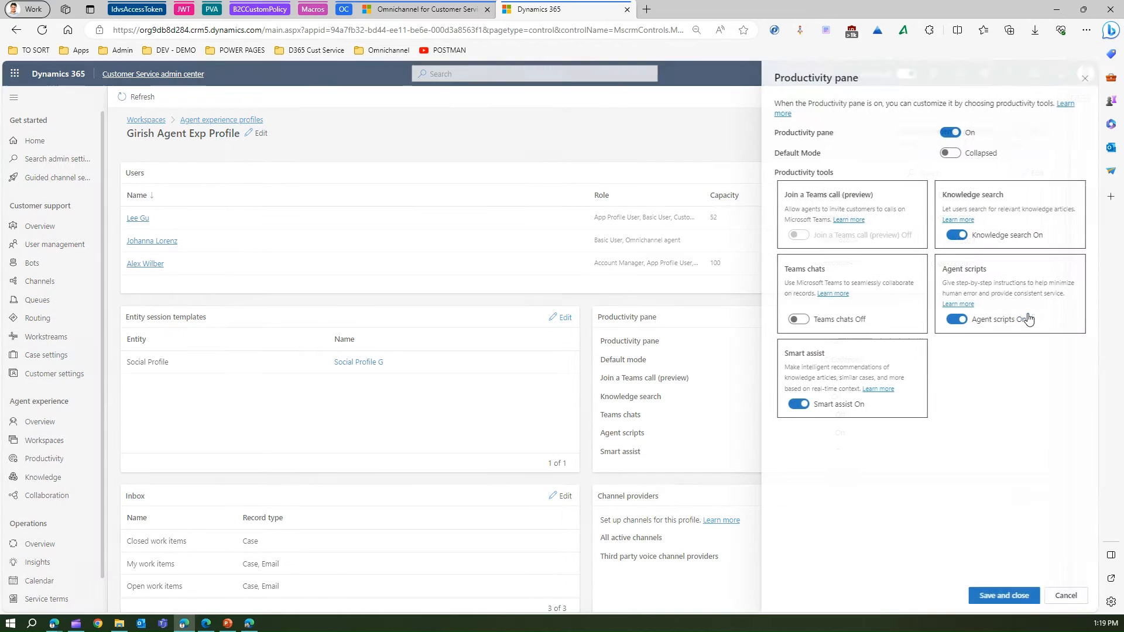
click(948, 133)
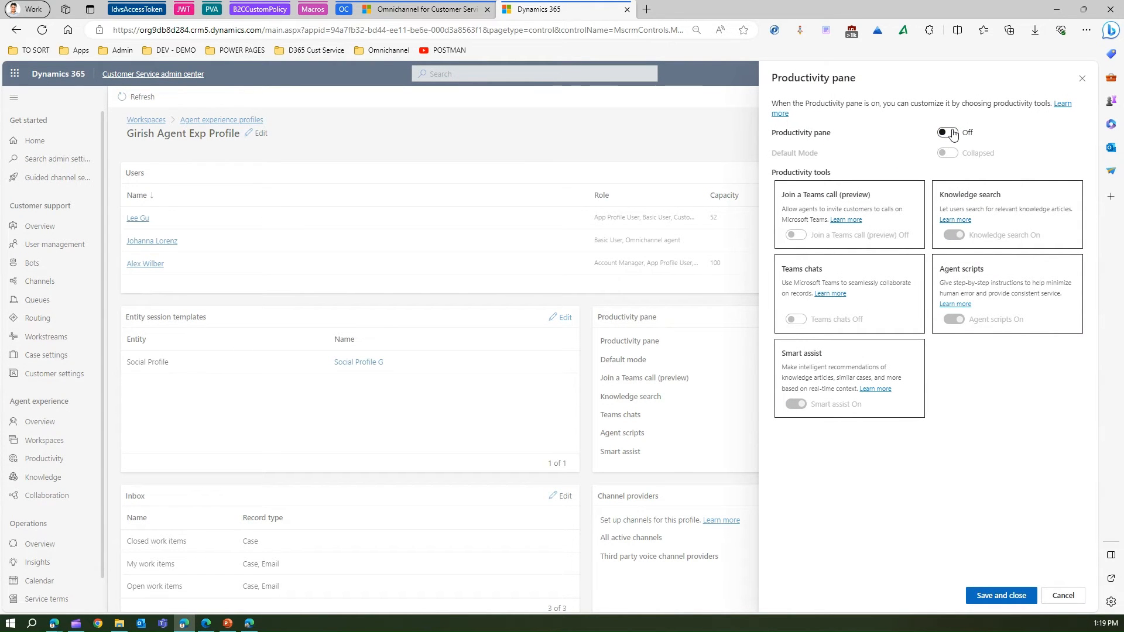
click(951, 136)
click(944, 153)
click(942, 154)
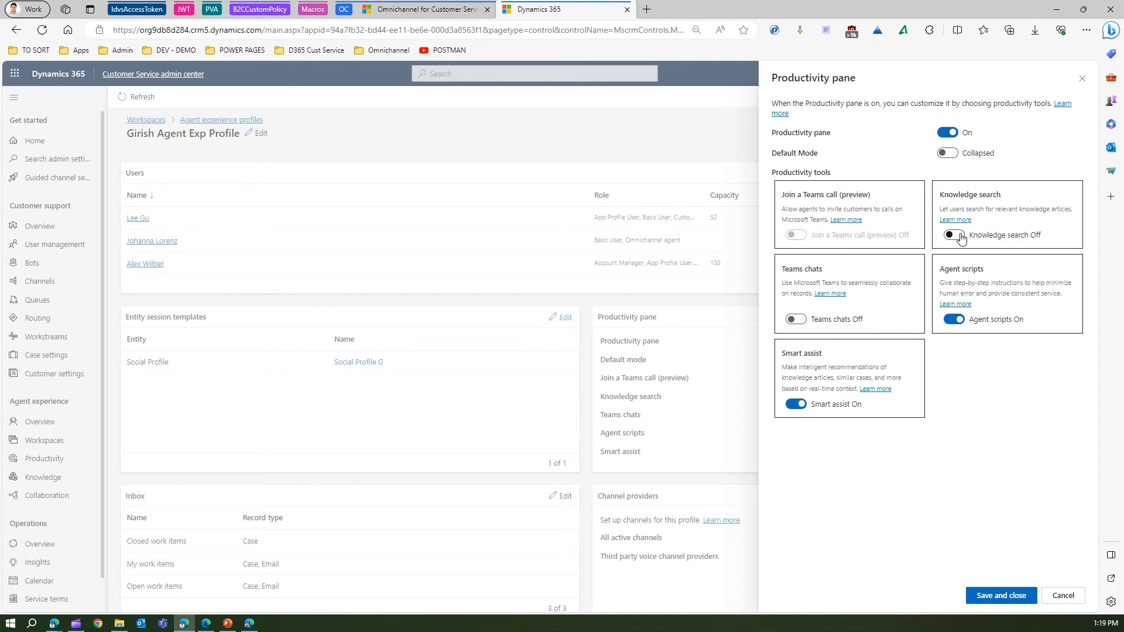
Turn on Teams chats while leaving knowledge search on, and save the productivity pane settings.
click(960, 237)
click(955, 237)
click(800, 322)
click(804, 321)
click(1003, 595)
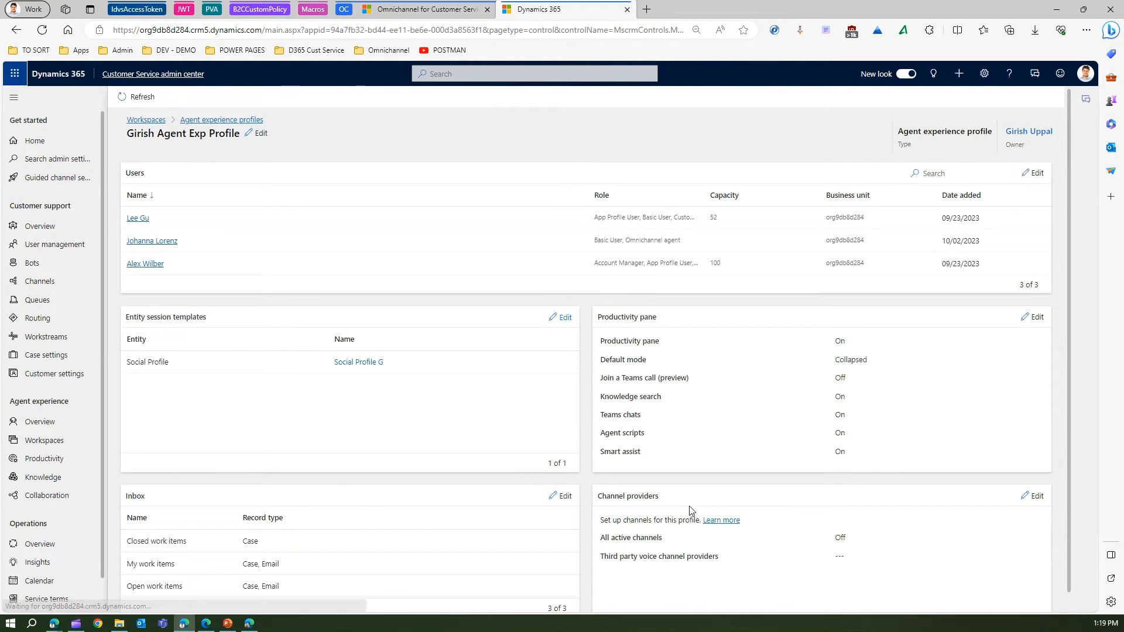
Try the All active channels switch in the profile's channel provider settings, leave it off, and save.
click(1034, 496)
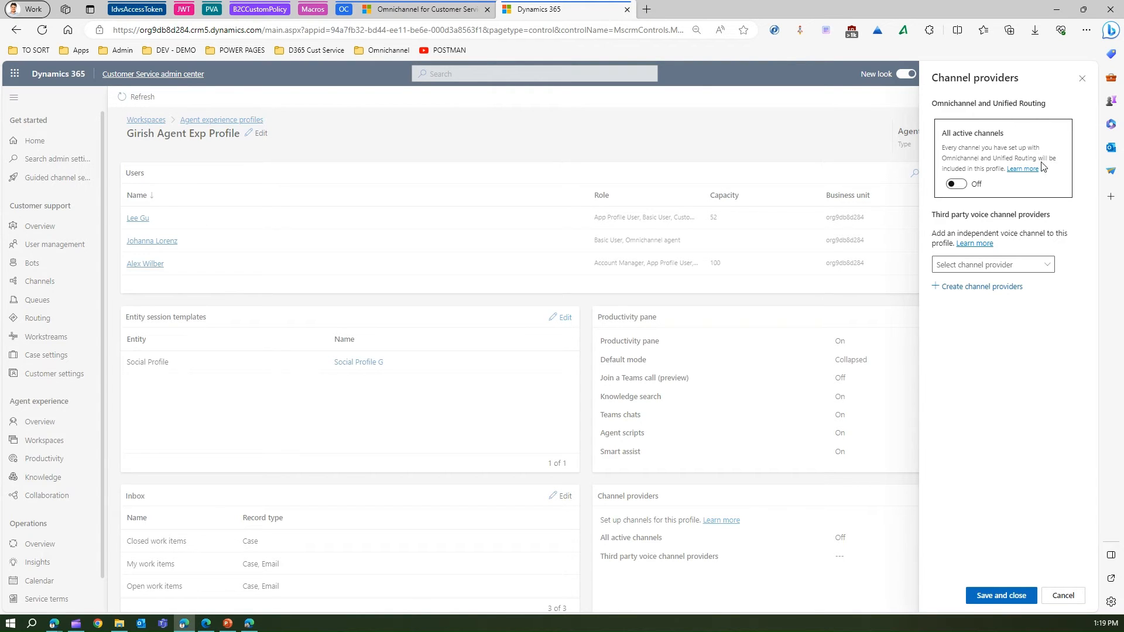
click(965, 185)
click(958, 185)
click(1016, 598)
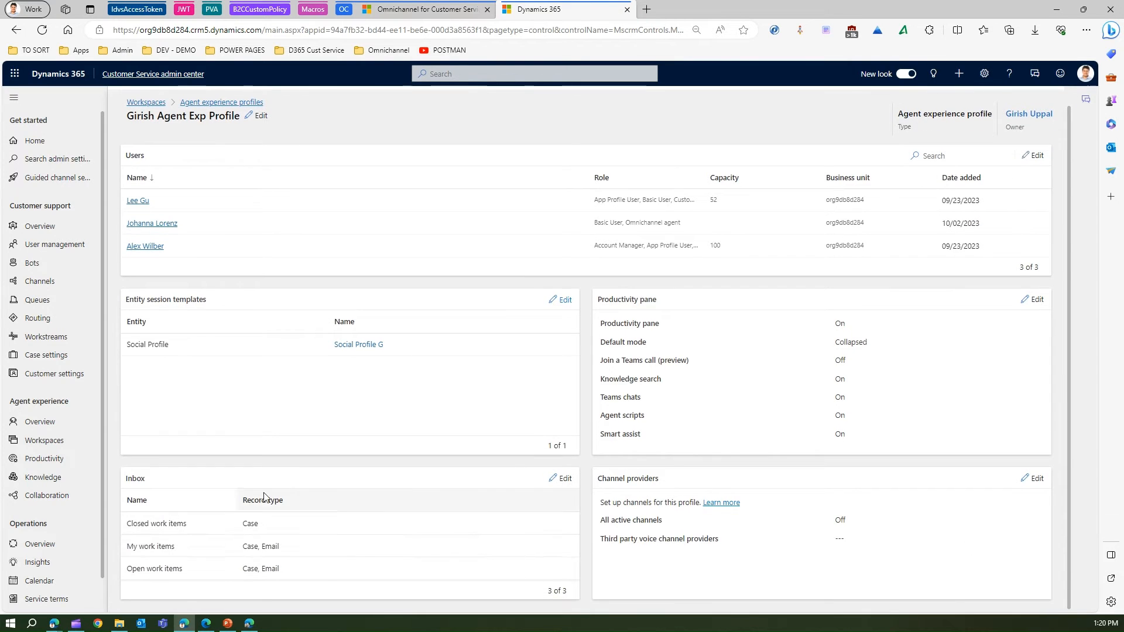
Open the profile's inbox settings and try the Enable Inbox switch, leaving it On.
click(564, 479)
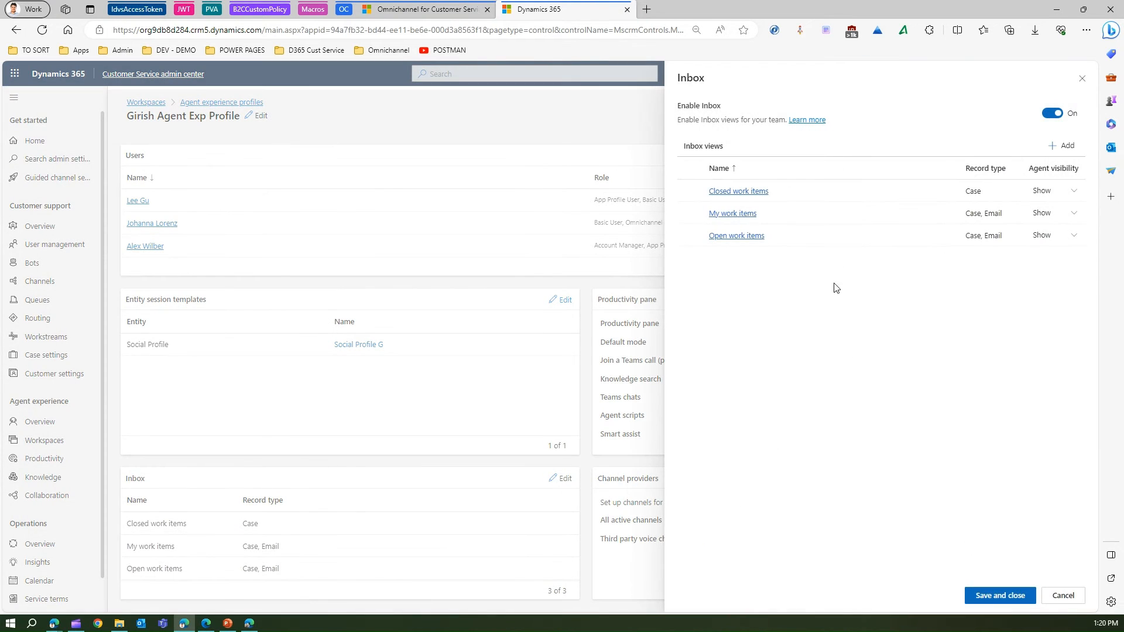
click(1053, 114)
click(1054, 113)
Examine the record type and agent visibility options for a new inbox view, and close the inbox settings without adding one.
click(1067, 151)
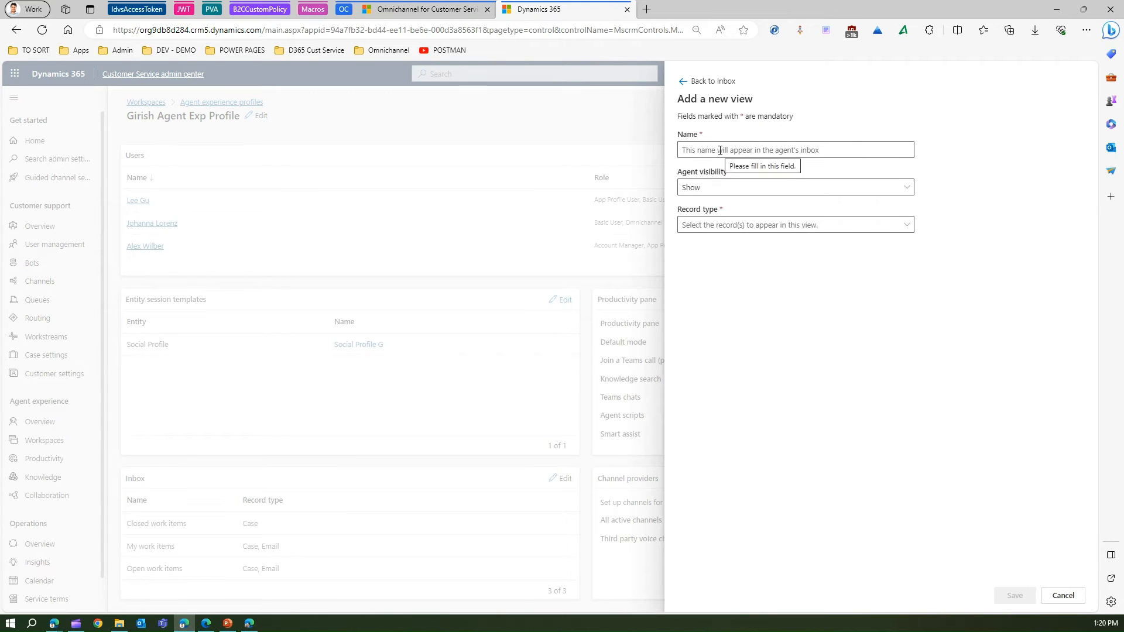
click(730, 225)
click(689, 244)
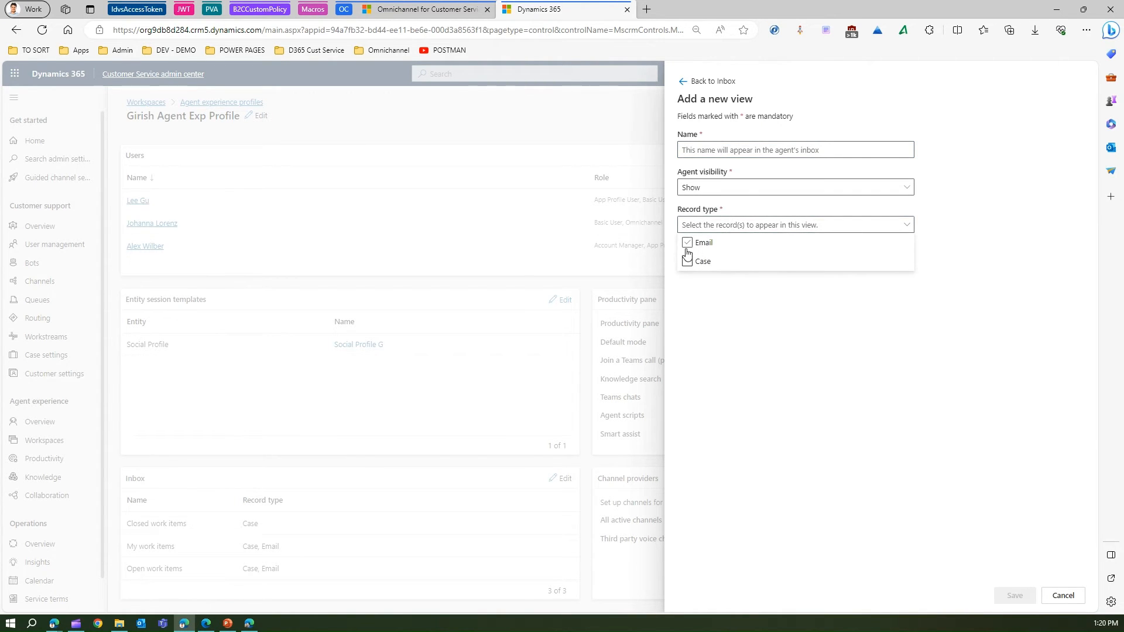
click(700, 242)
click(721, 226)
click(726, 226)
click(736, 189)
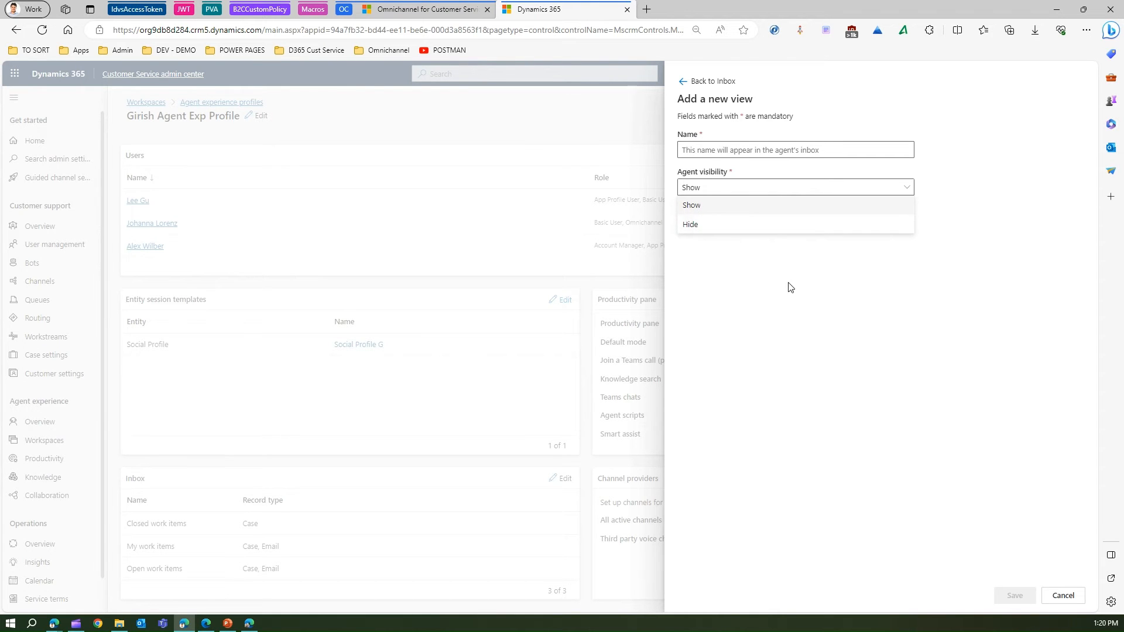
click(804, 299)
click(700, 81)
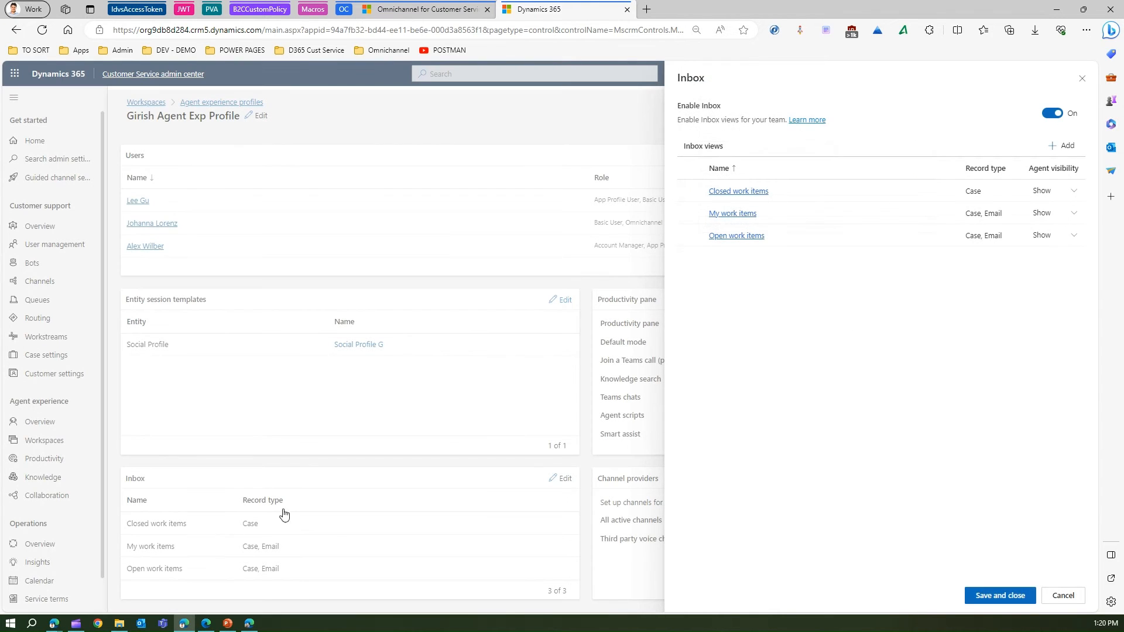
click(1063, 595)
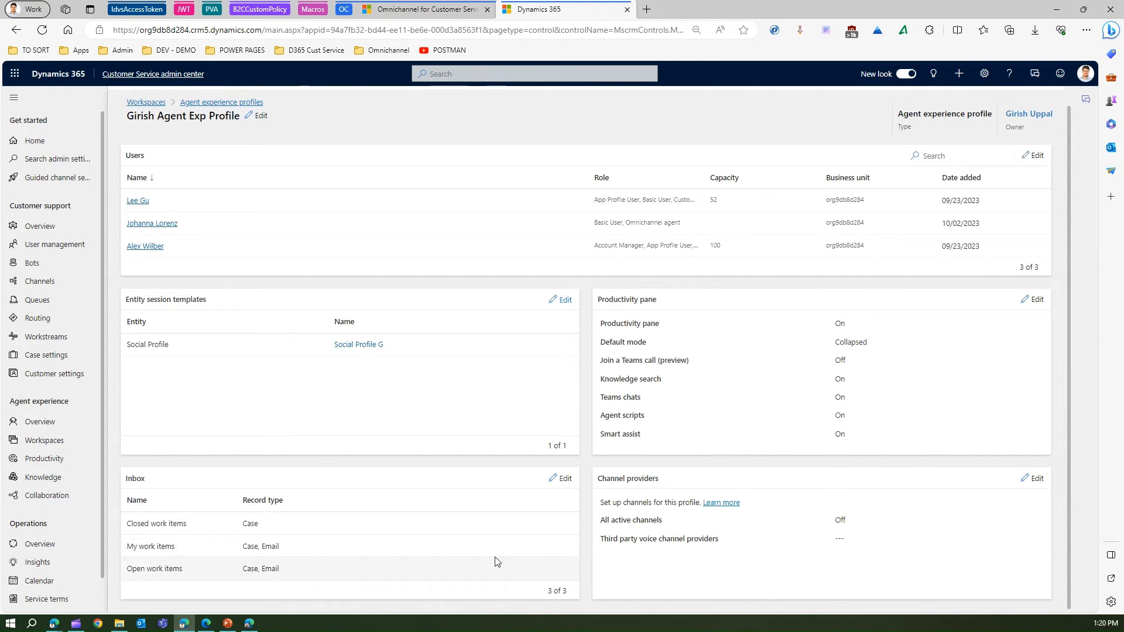
Set the agent visibility of the Closed work items inbox view to Hide and save the inbox settings.
click(562, 479)
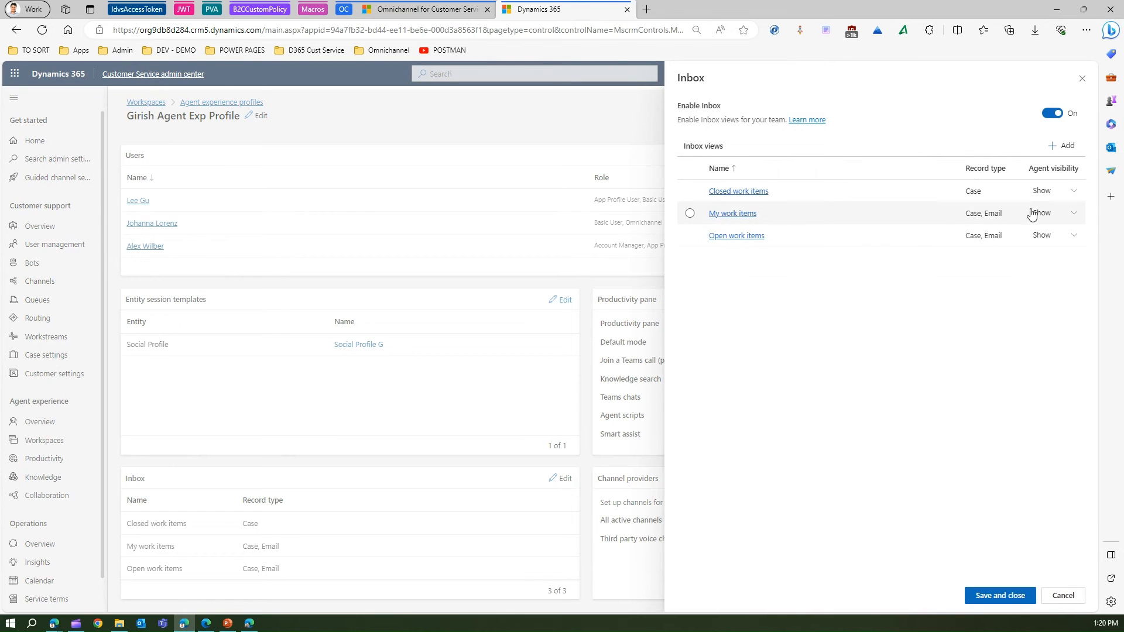
click(1075, 193)
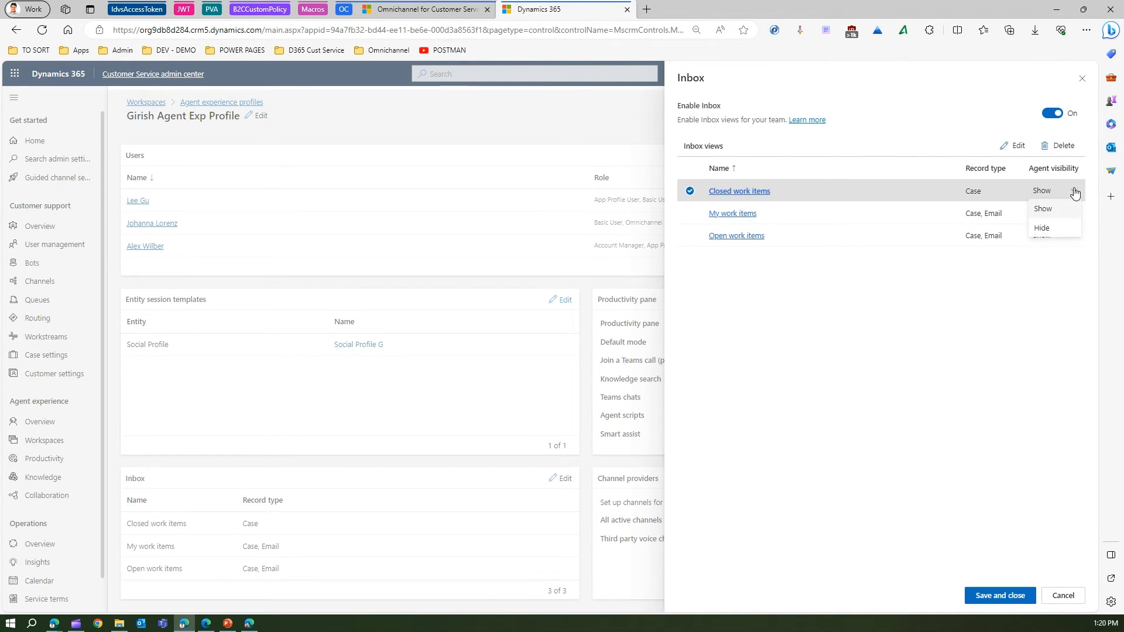
click(1048, 231)
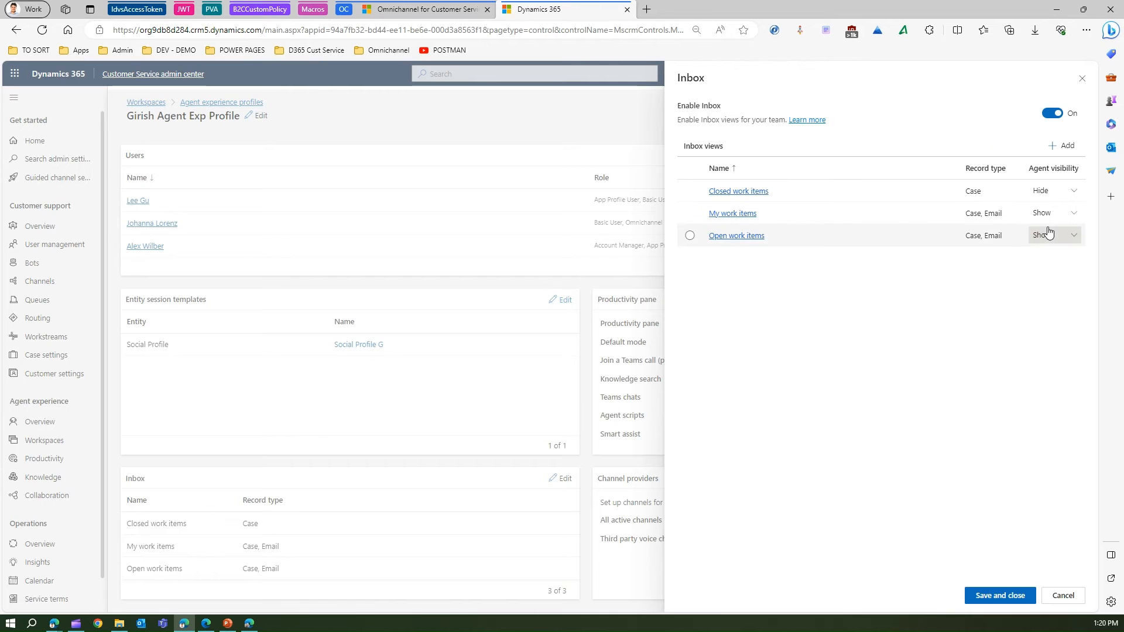
click(1011, 602)
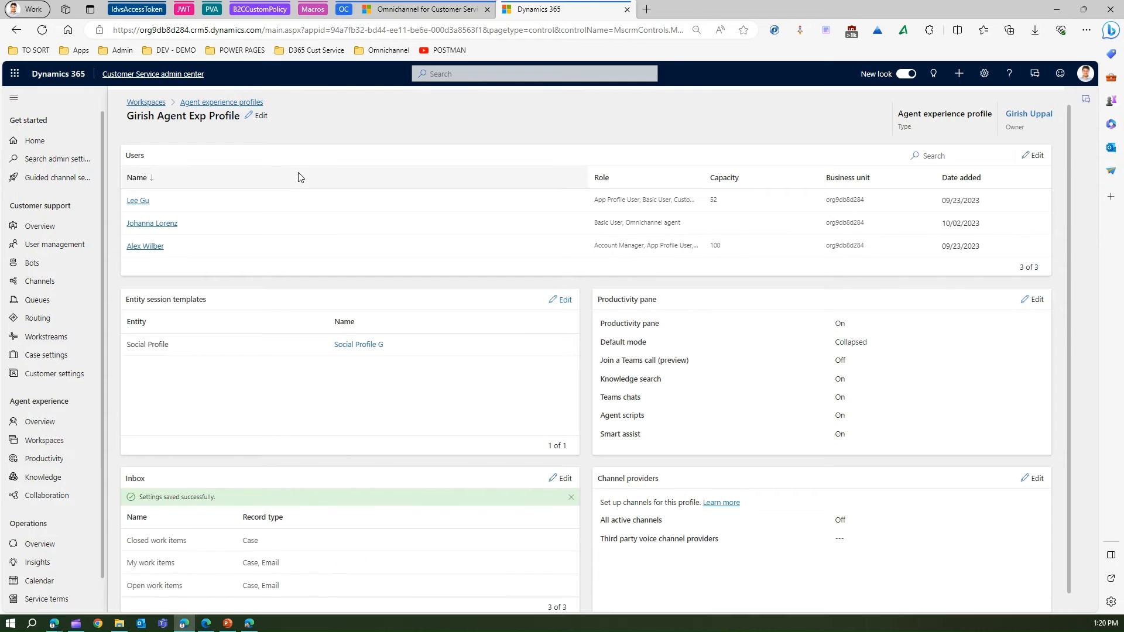
Switch to the agent's browser window, reopen Omnichannel for Customer Service, and place the window over the admin center with the profile's inbox list still visible.
click(251, 625)
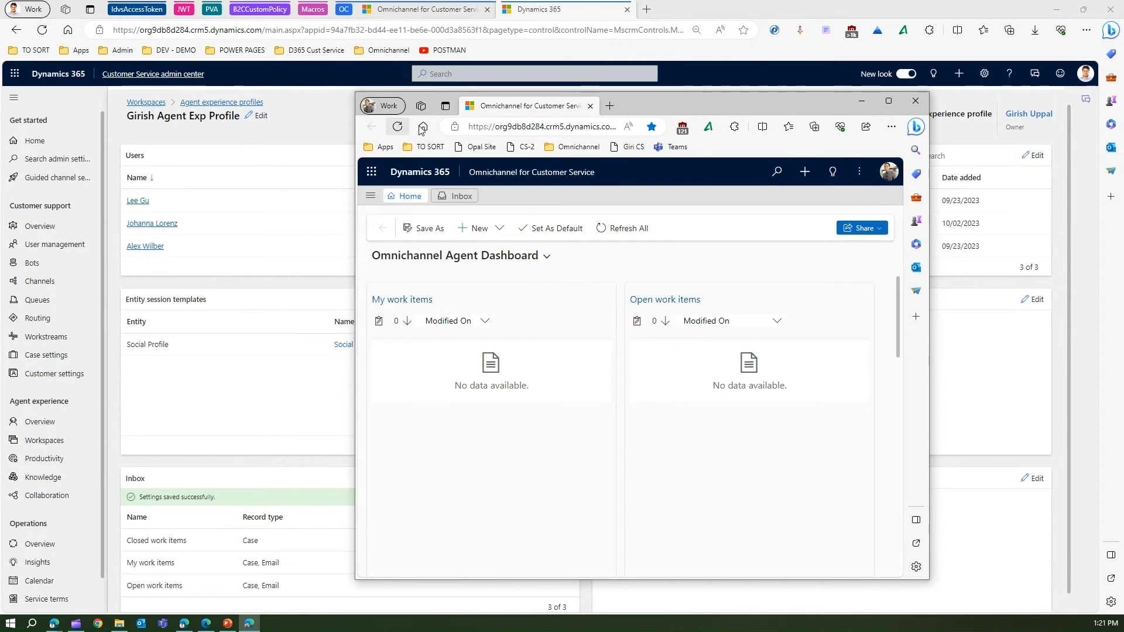
click(572, 146)
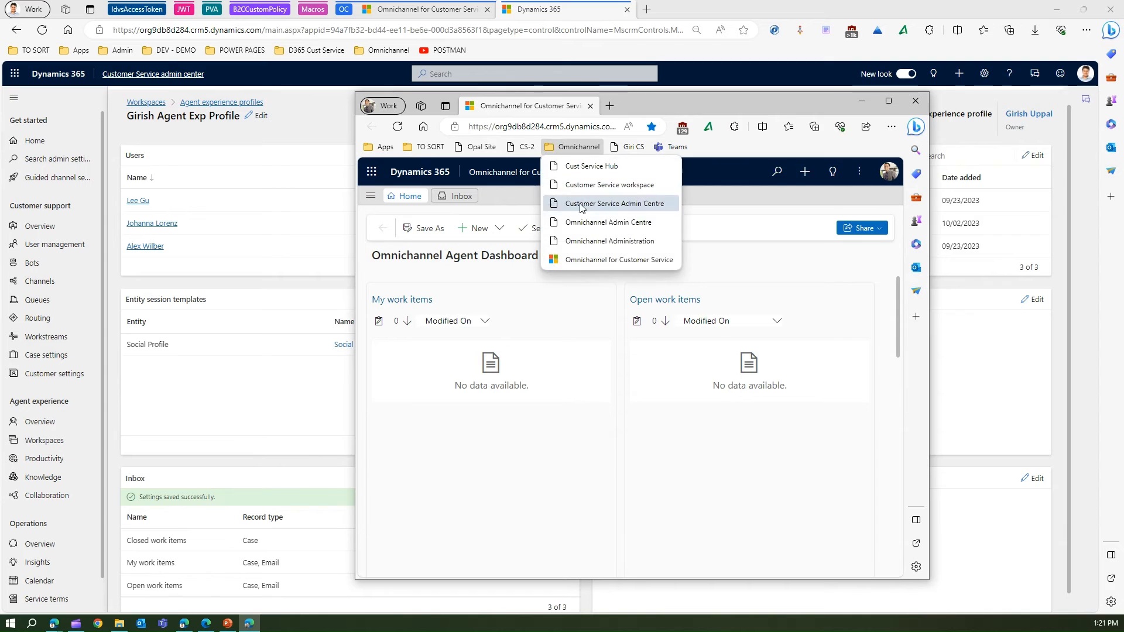
click(603, 262)
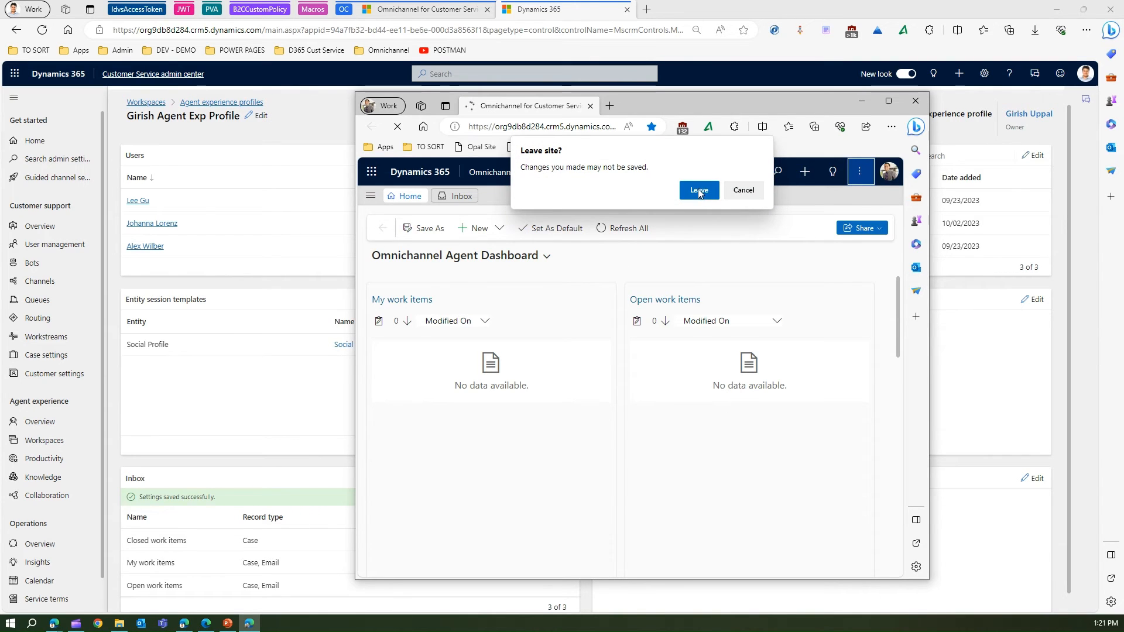
click(701, 192)
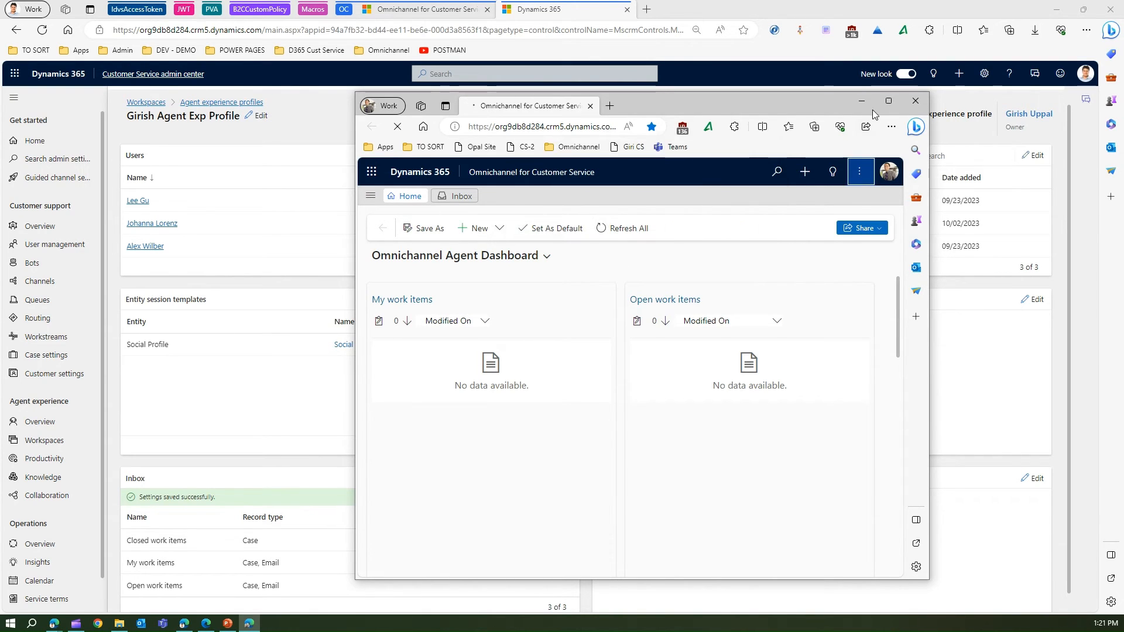
click(889, 100)
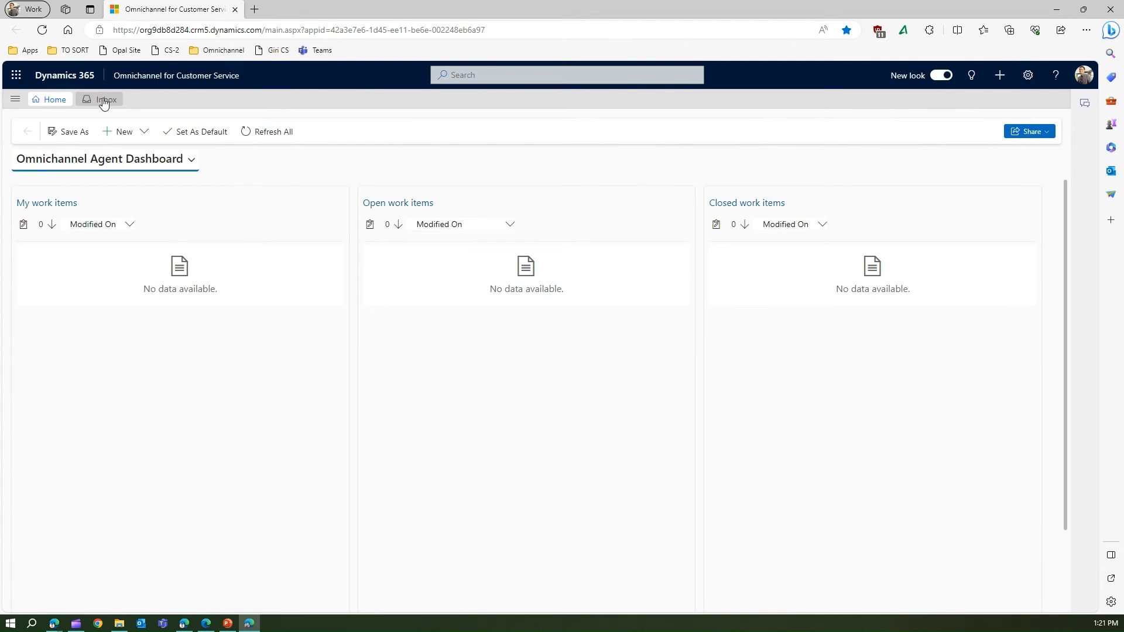
double_click(327, 9)
drag(429, 275, 715, 40)
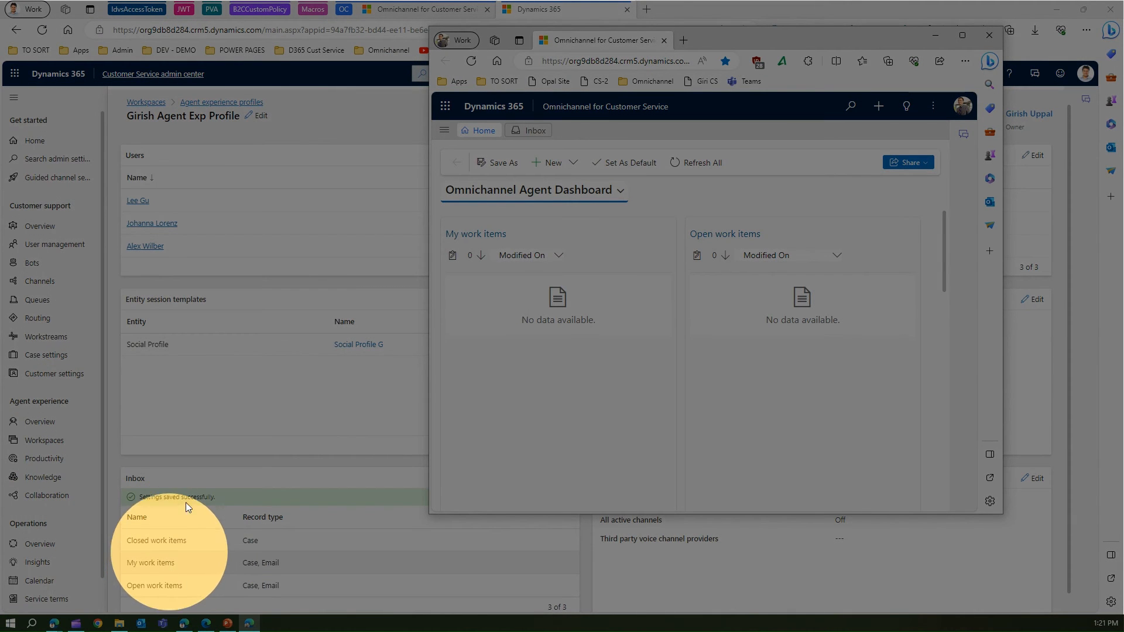
Open the agent's inbox, reload the app, and reopen the inbox to check which views it offers.
click(543, 132)
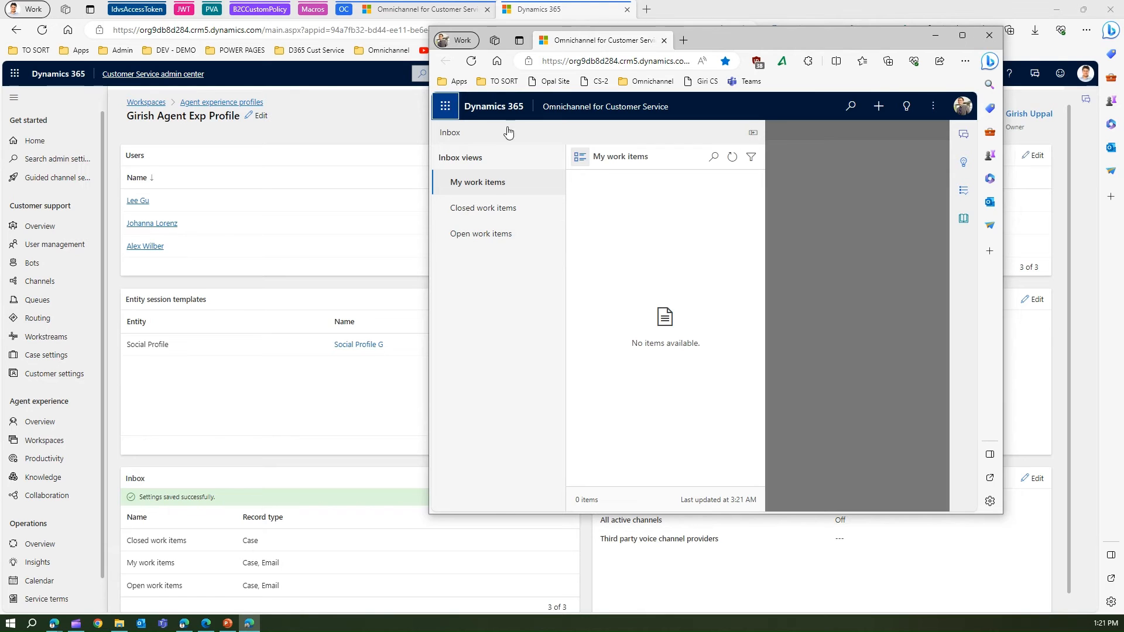
click(473, 63)
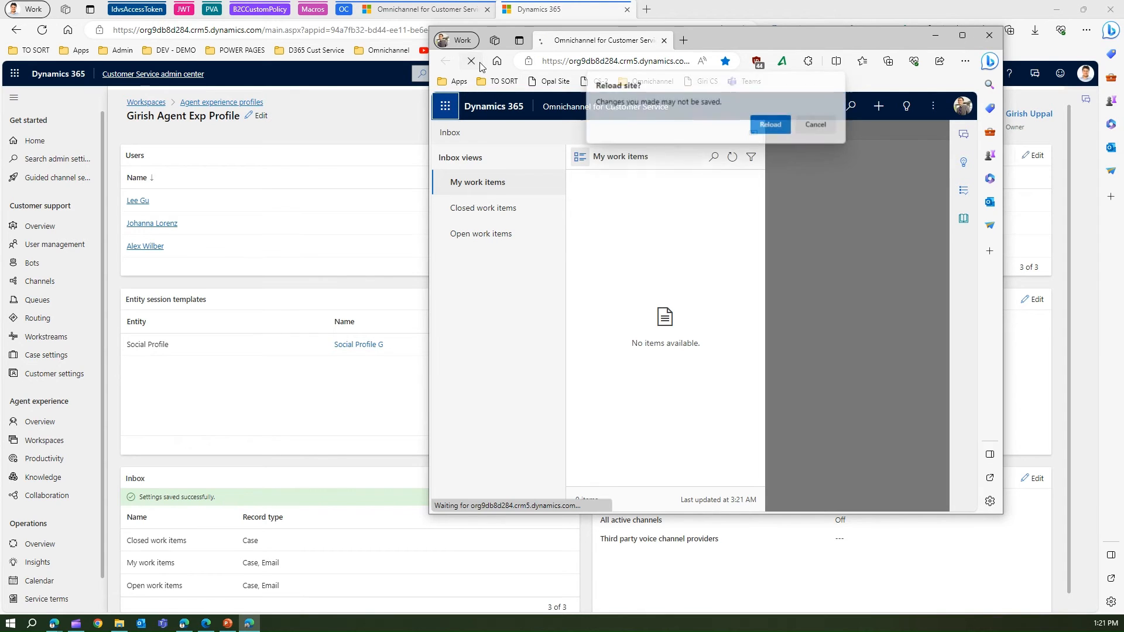
click(765, 124)
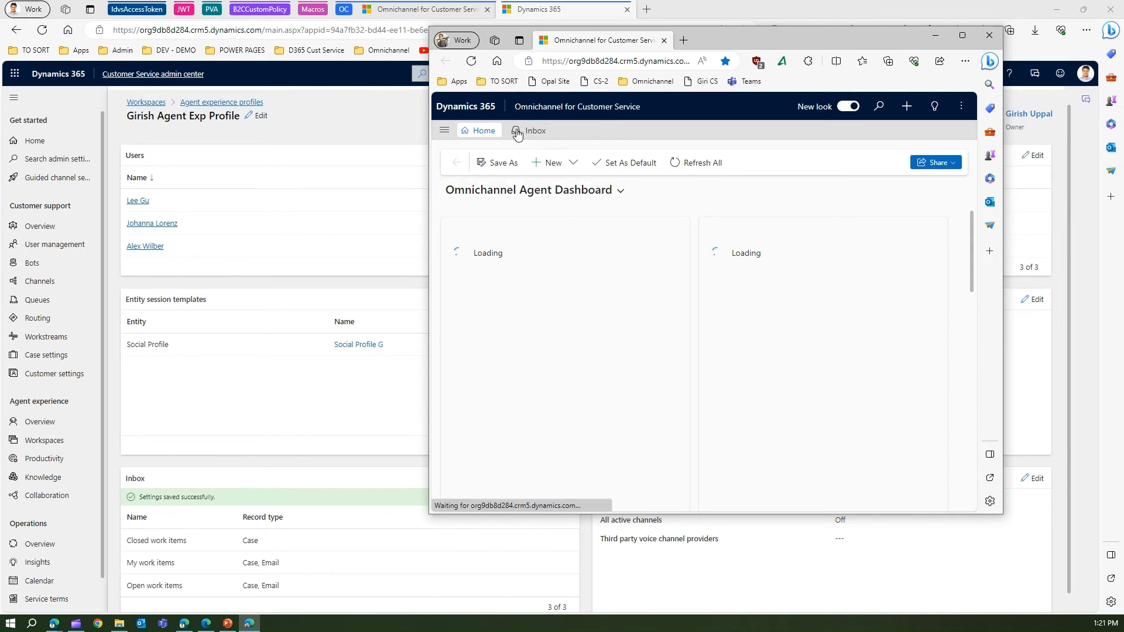
click(523, 130)
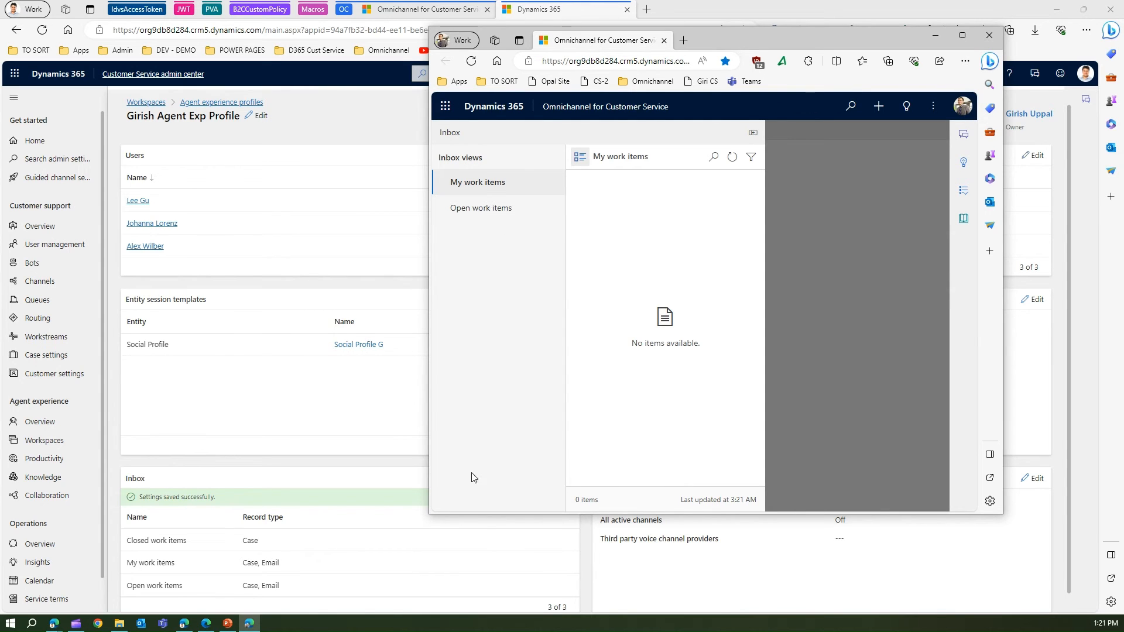
Return to the admin center, review the agent visibility of the profile's inbox views, and close the settings without saving.
click(382, 513)
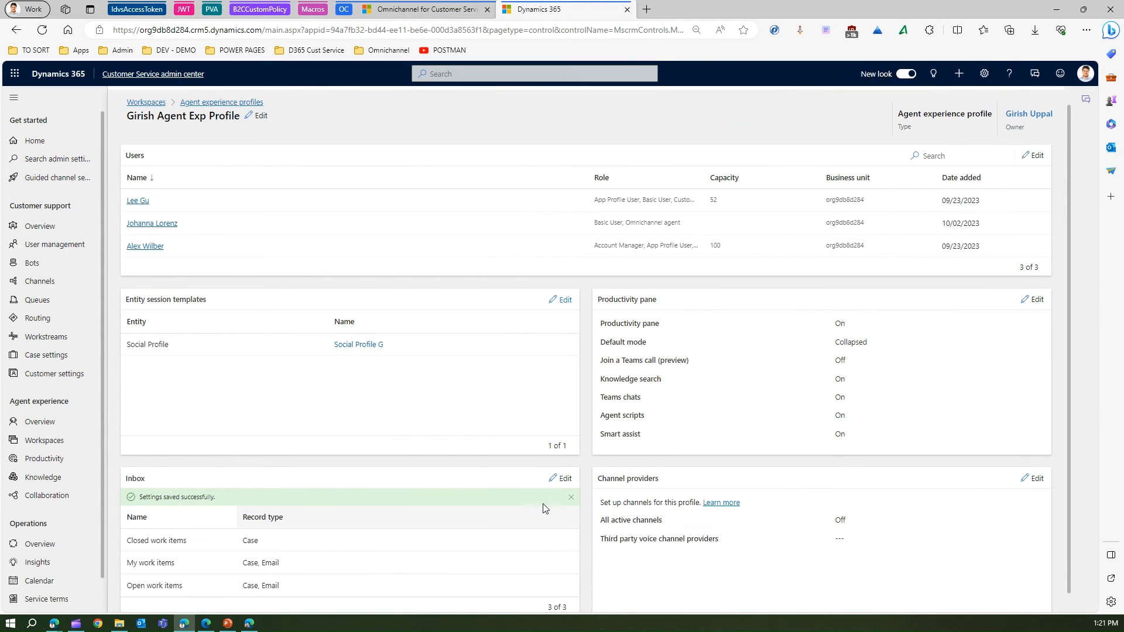
click(561, 479)
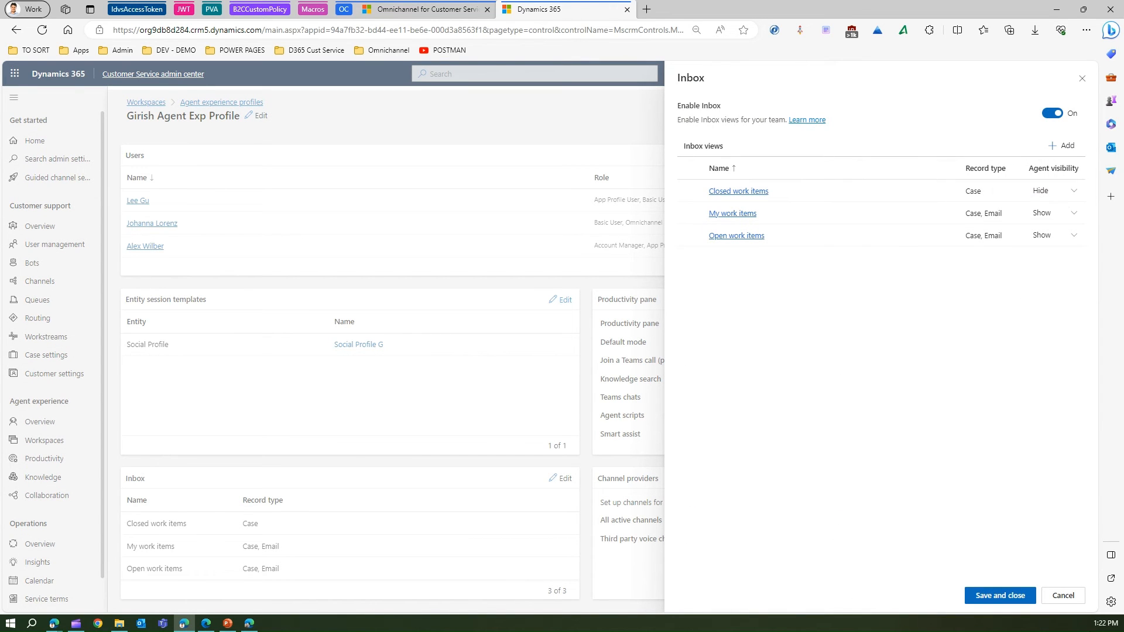
click(1063, 596)
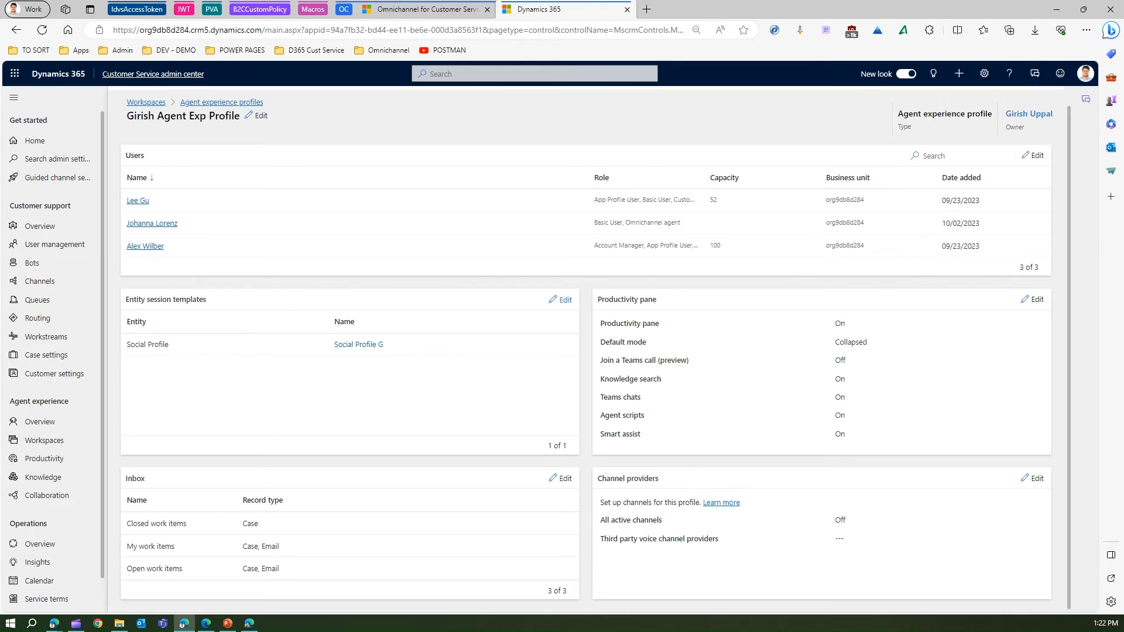
Switch to the agent's window, maximize it, and look through the Open work items and My work items inbox views.
click(249, 623)
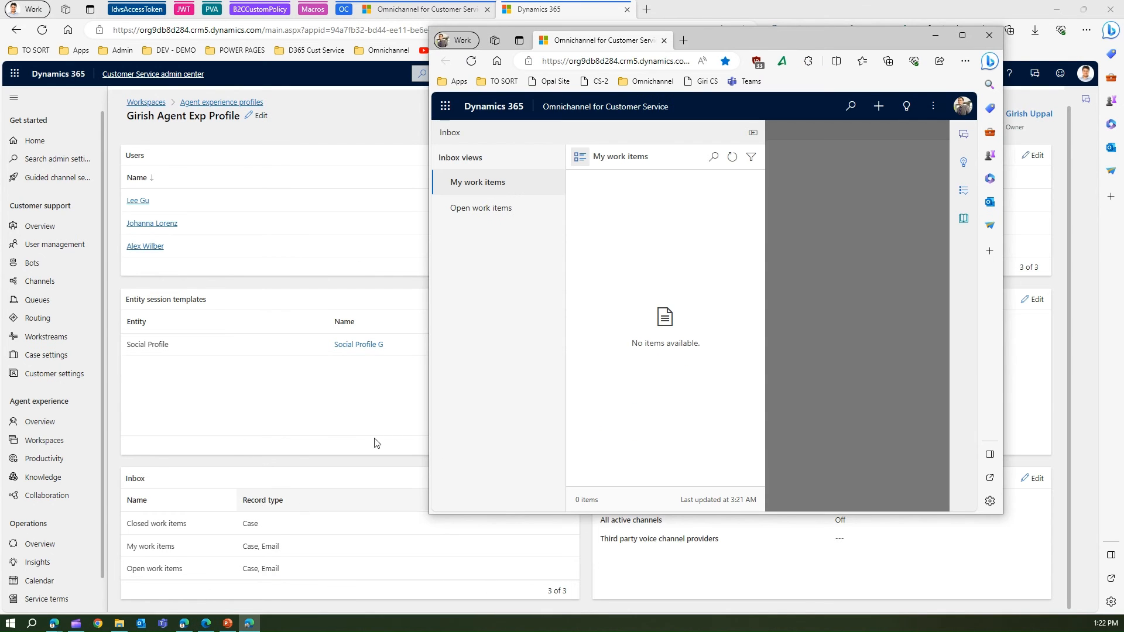
click(962, 35)
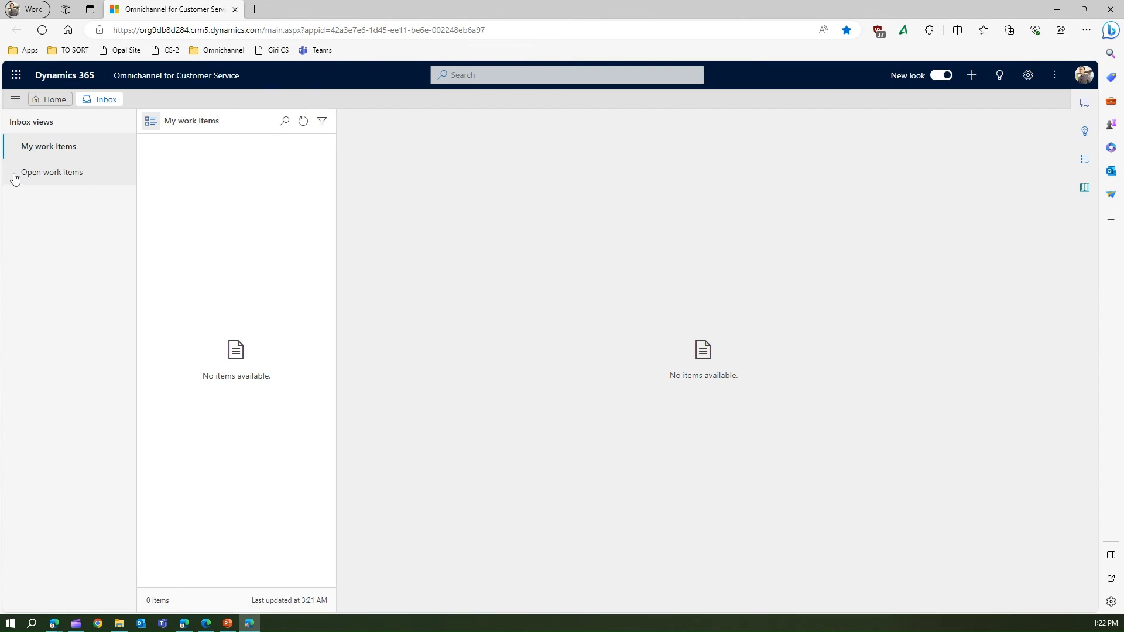
click(51, 174)
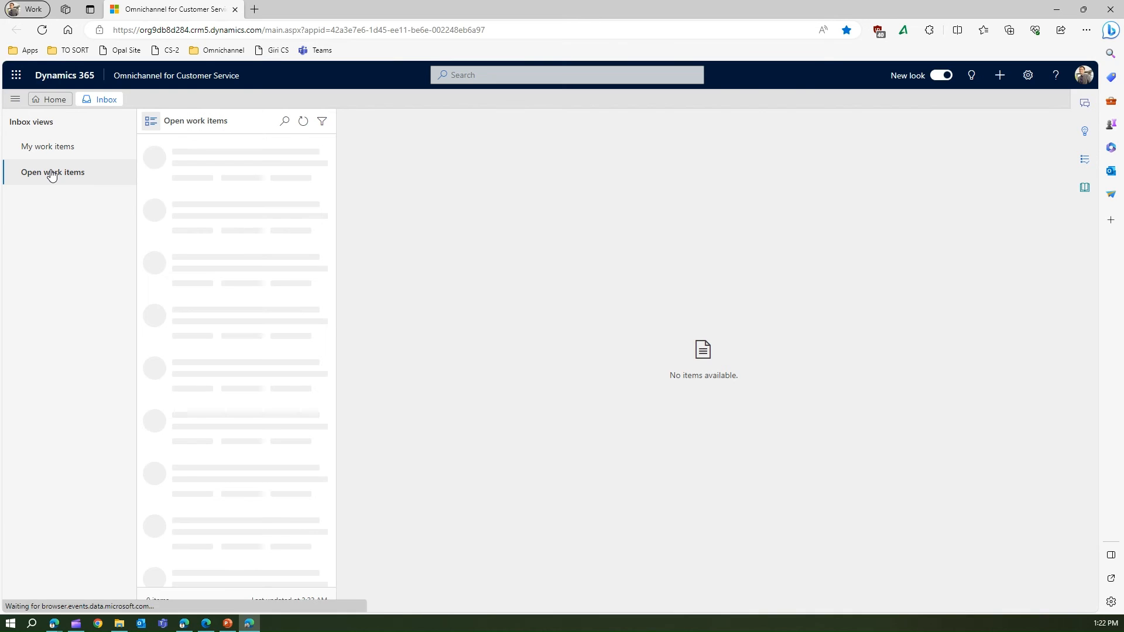
click(52, 151)
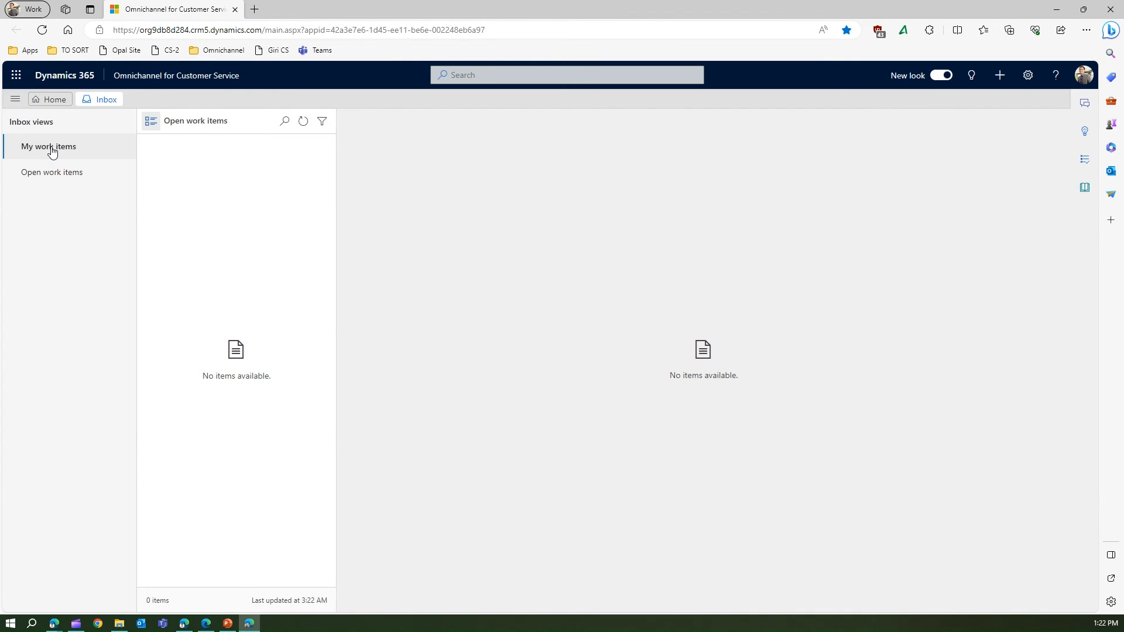
click(59, 175)
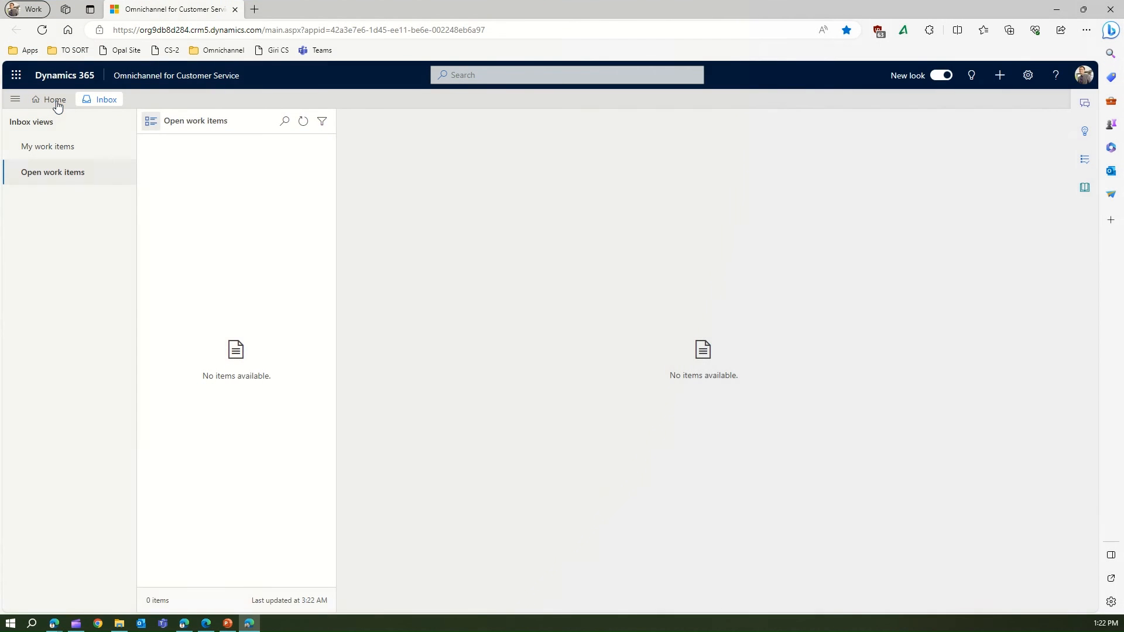
View the agent's home dashboard, and compare it with the Omnichannel Agent Dashboard in the administrator's browser window.
click(56, 102)
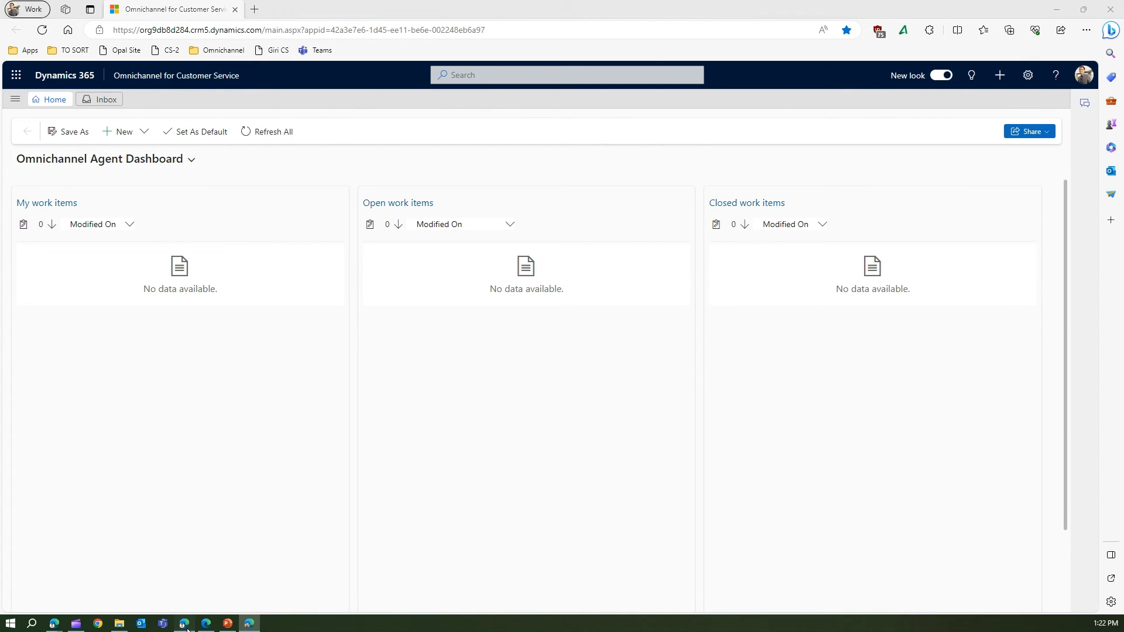
click(206, 625)
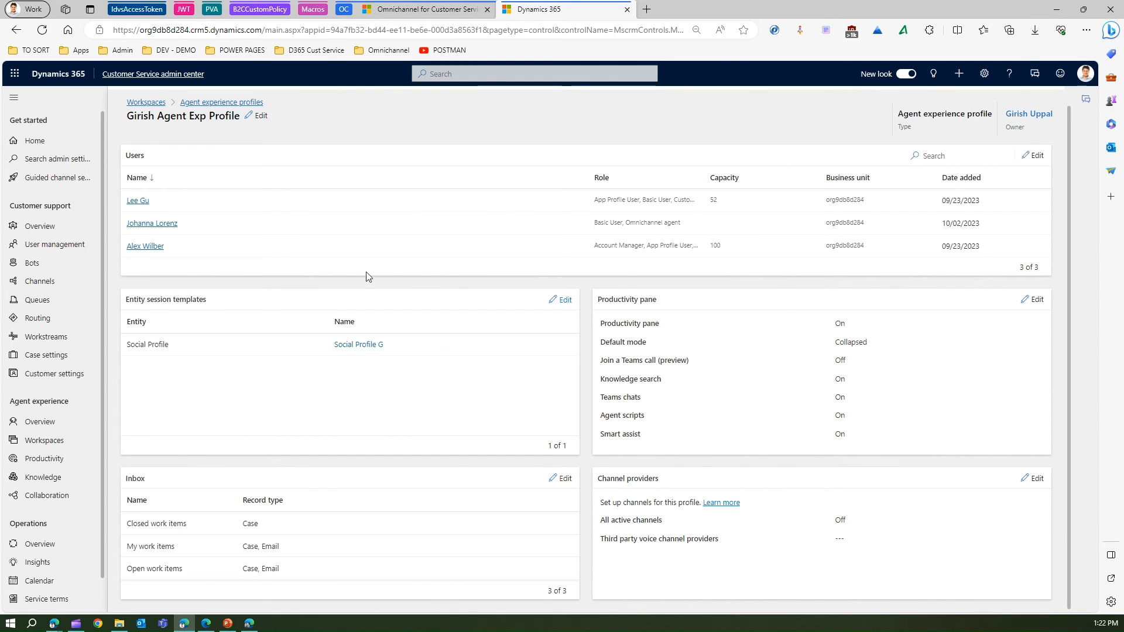
click(436, 11)
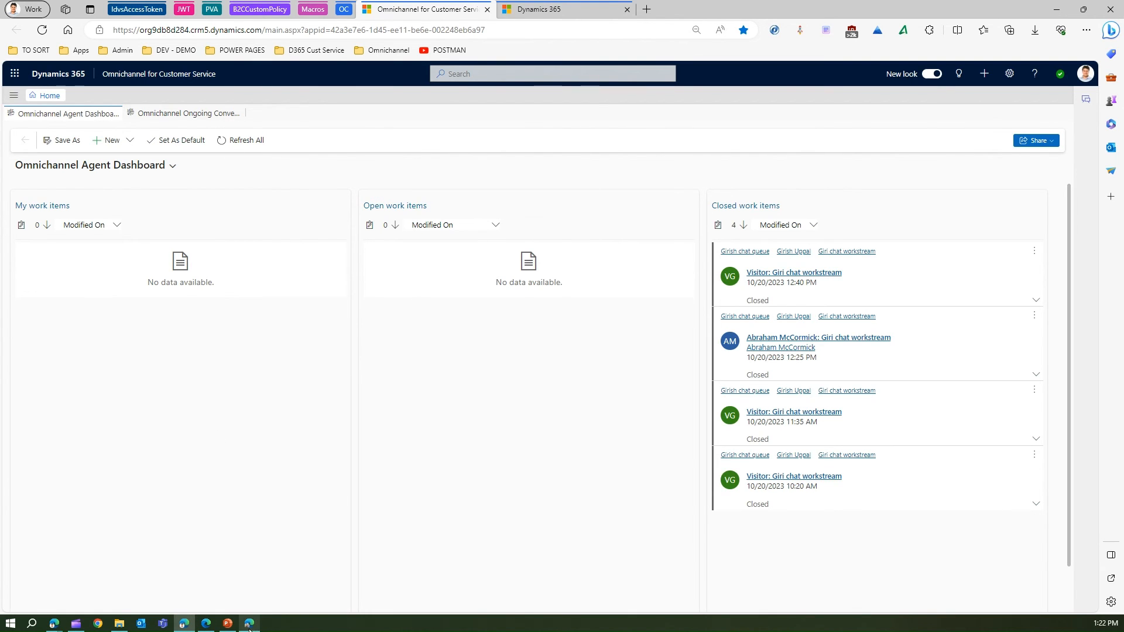
Switch to the guest browser window, load the local Chat.html page in a new tab, and close the old chat tab.
click(208, 625)
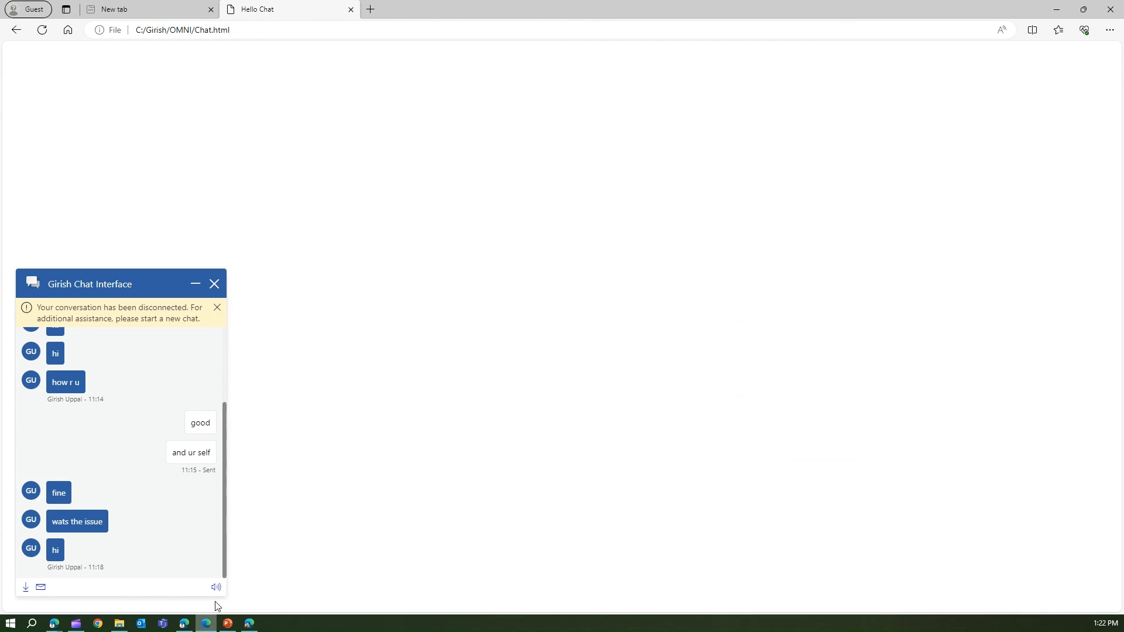
click(267, 32)
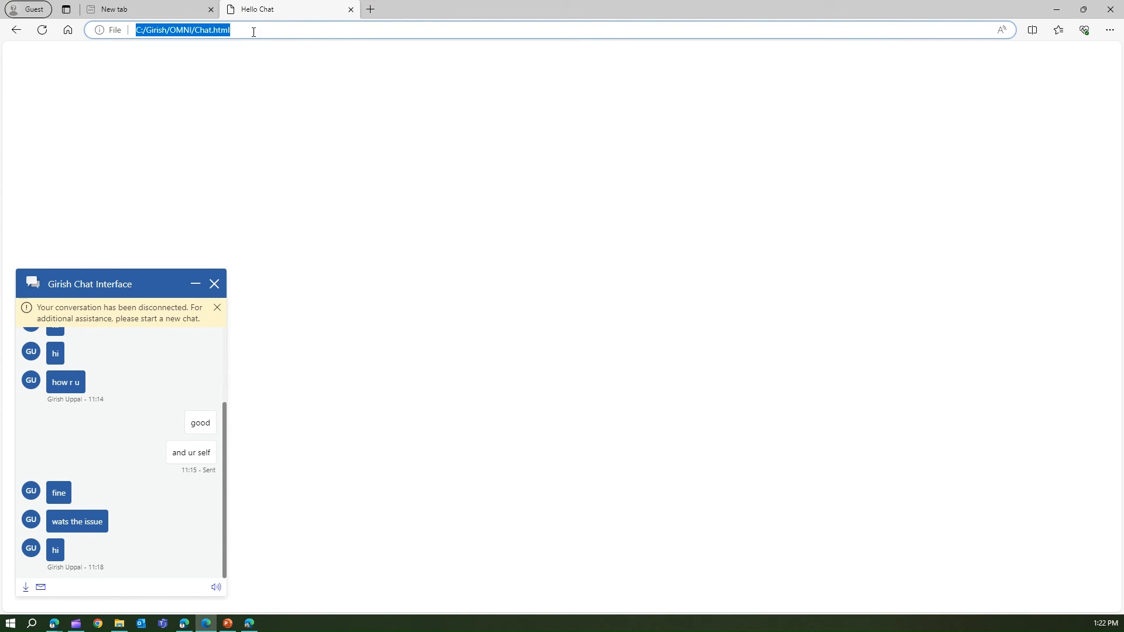
click(376, 13)
text(file:///C:/Girish/OMNI/Chat.html)
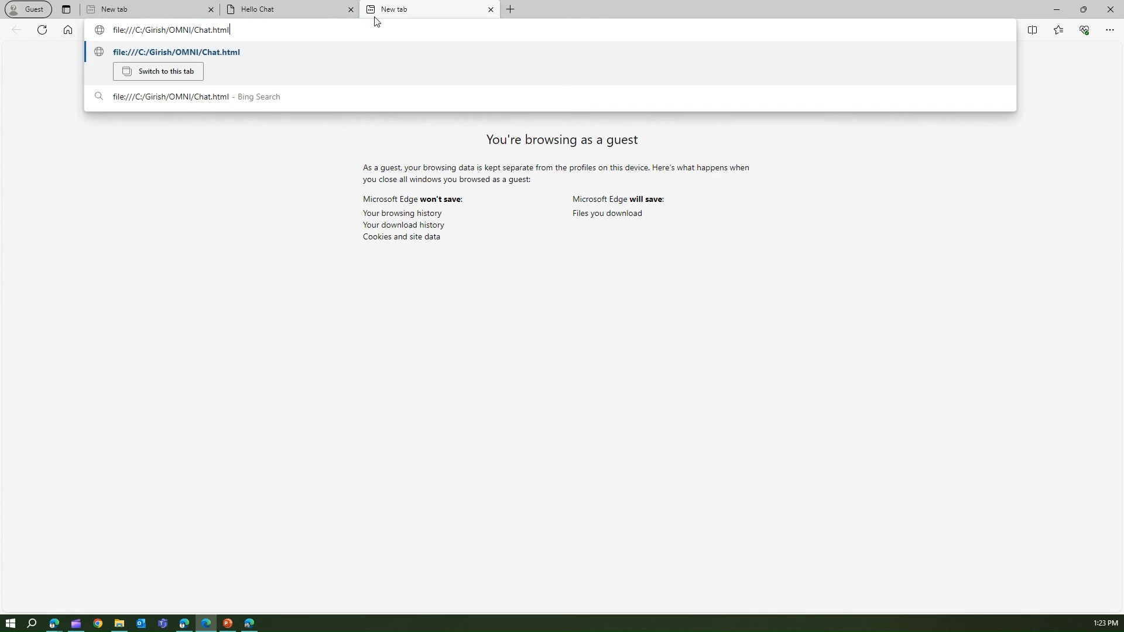
key(Return)
click(349, 9)
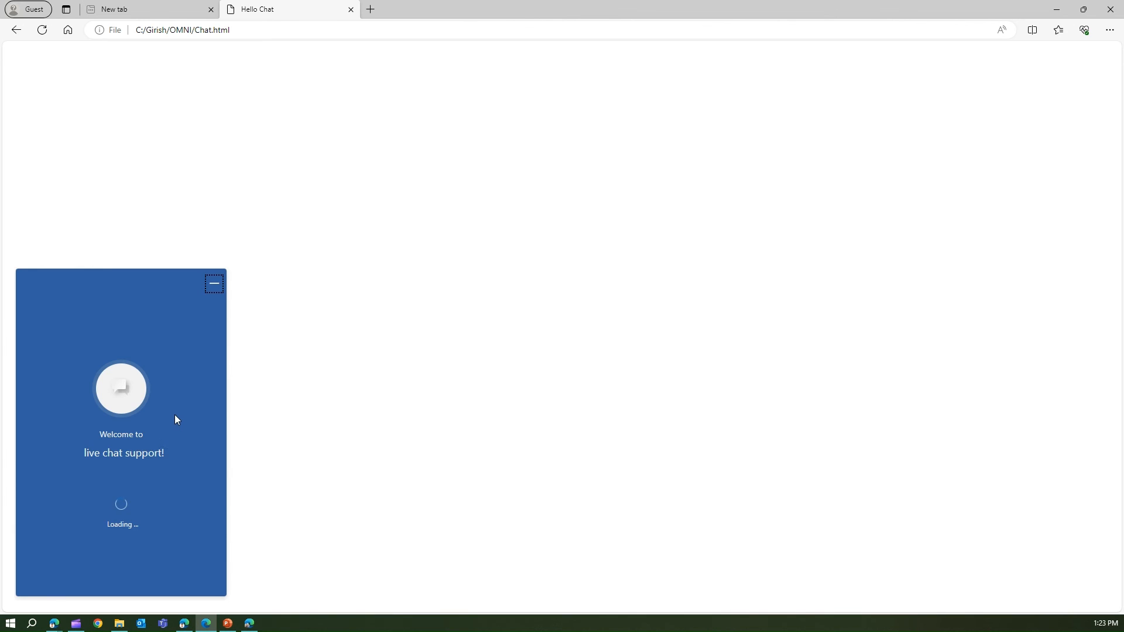
Fill in the pre-chat survey with "d" as the name, agree to the terms and conditions, and submit it to start a chat.
click(92, 594)
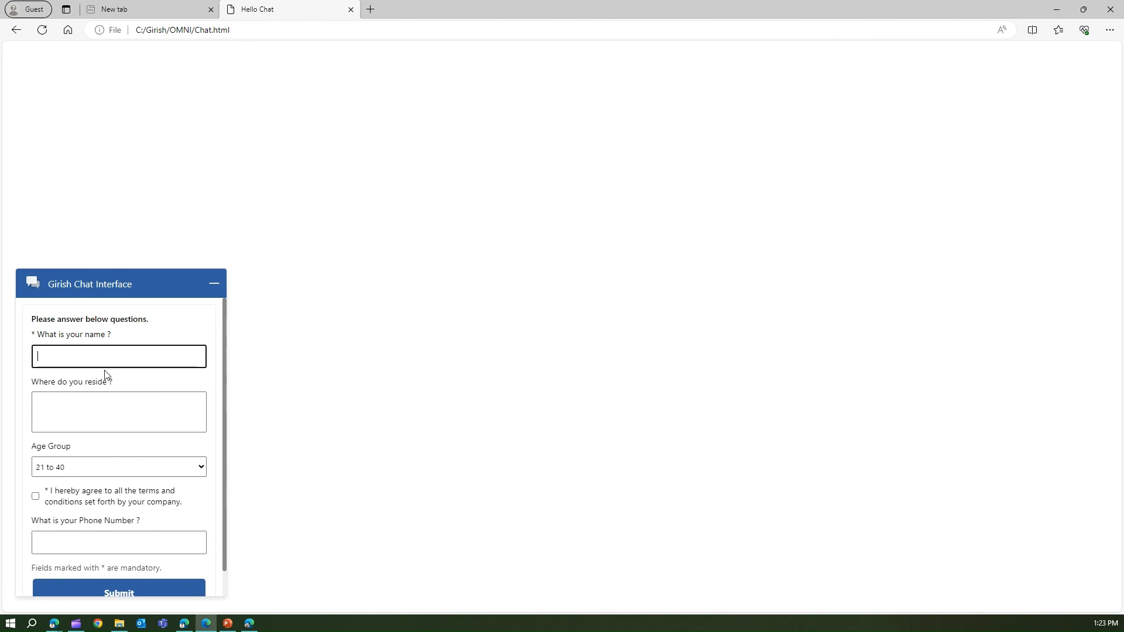
text(d)
click(35, 496)
click(101, 595)
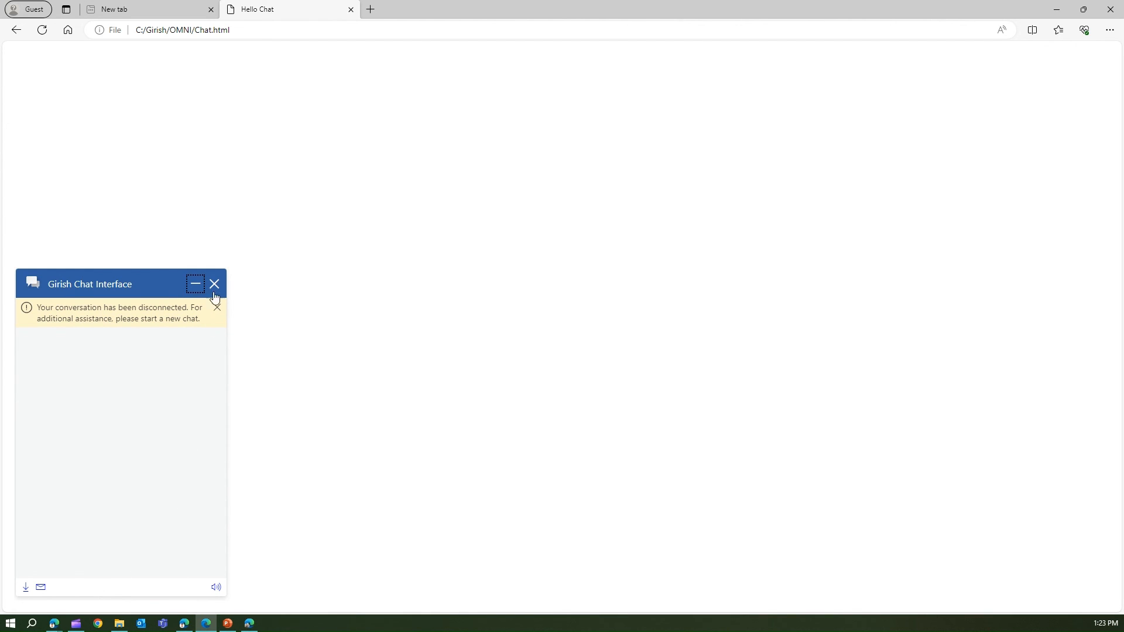
click(248, 30)
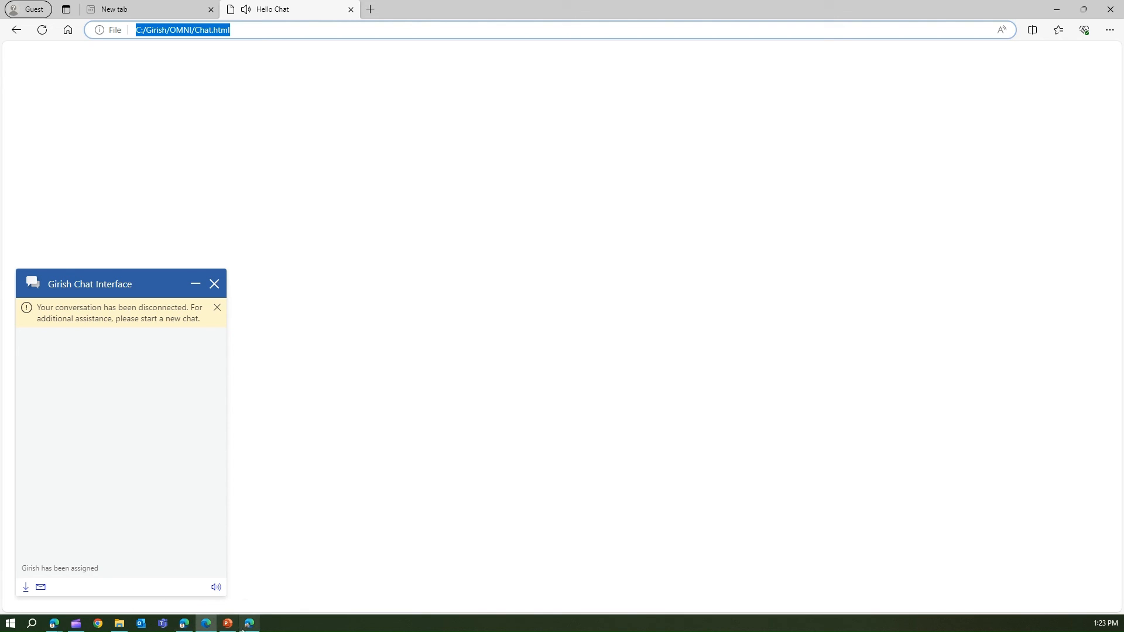
Switch to the Omnichannel for Customer Service window, set the presence status to Available, and accept the visitor's incoming chat request.
click(184, 623)
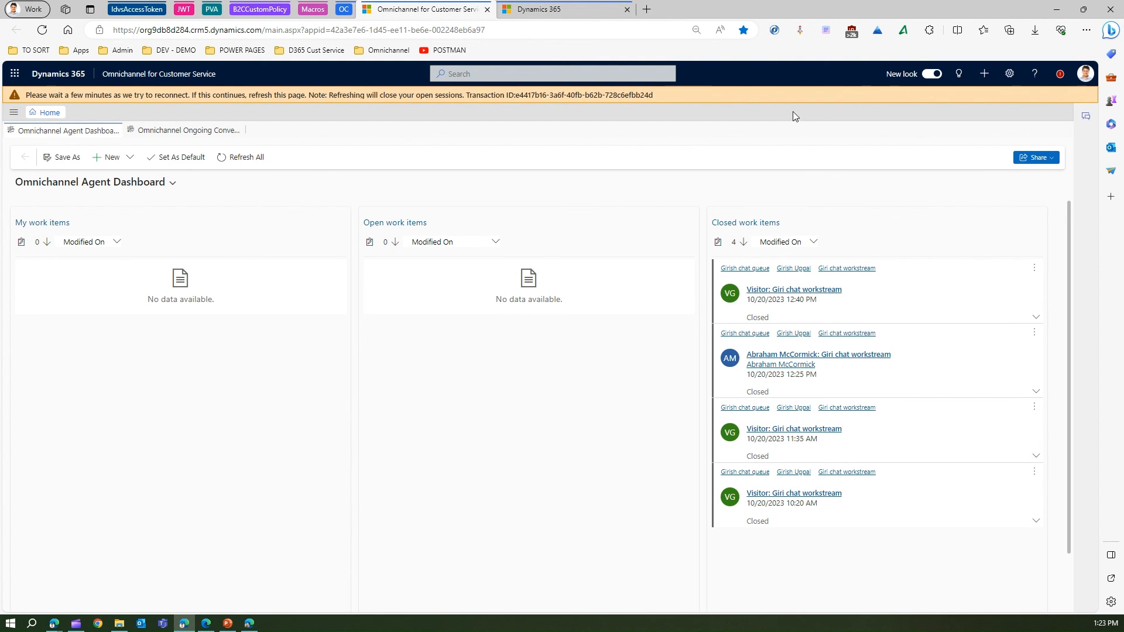
click(1060, 74)
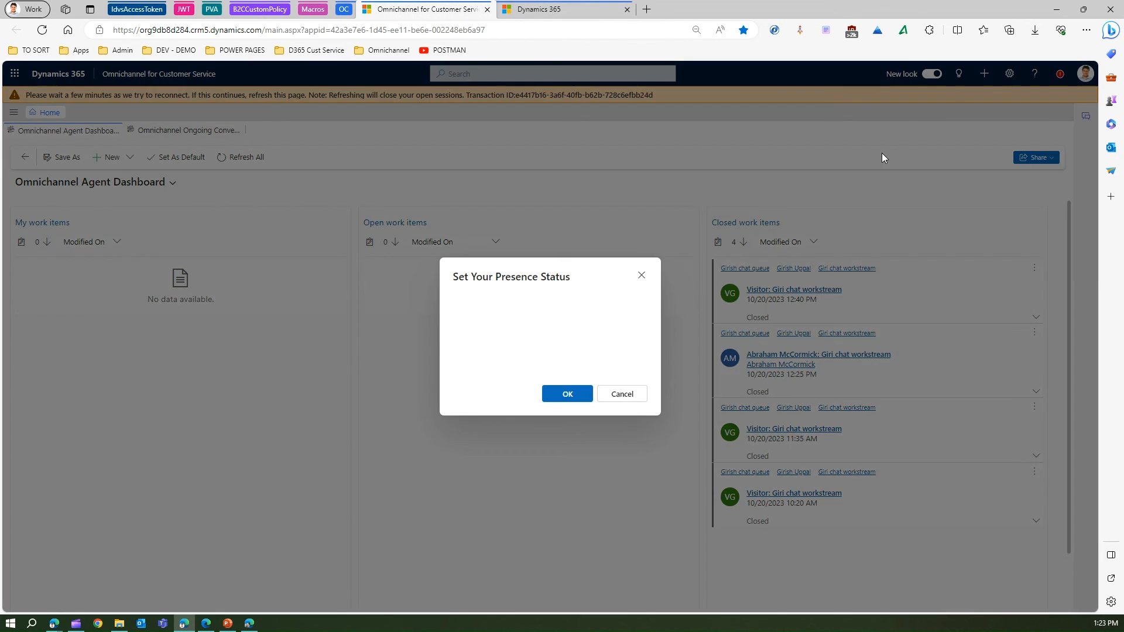
click(557, 301)
click(557, 336)
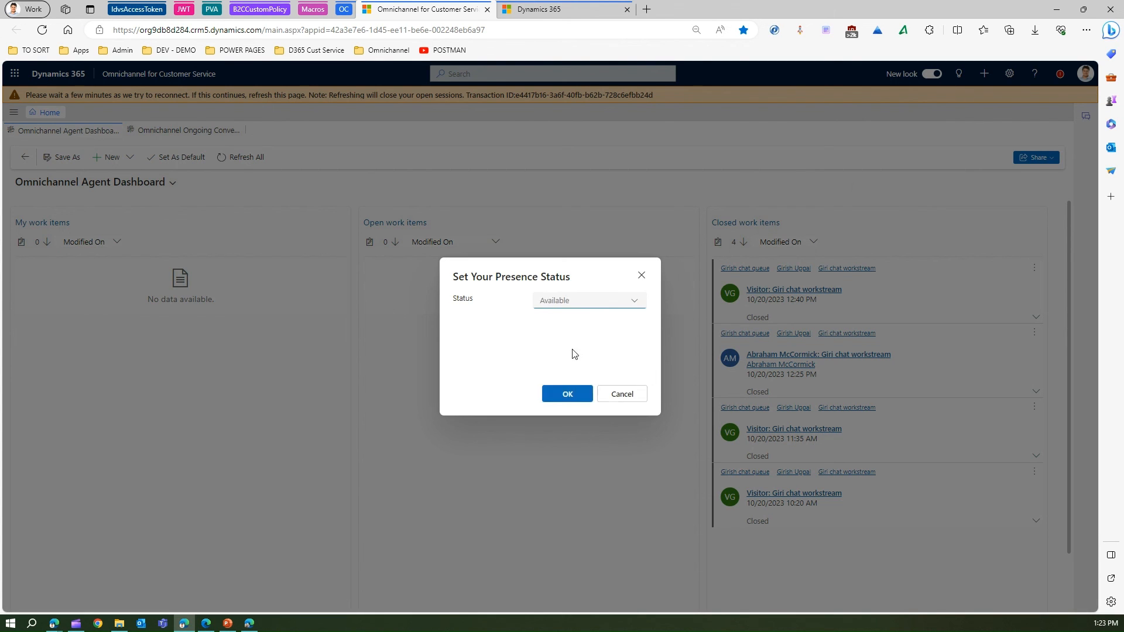
click(570, 395)
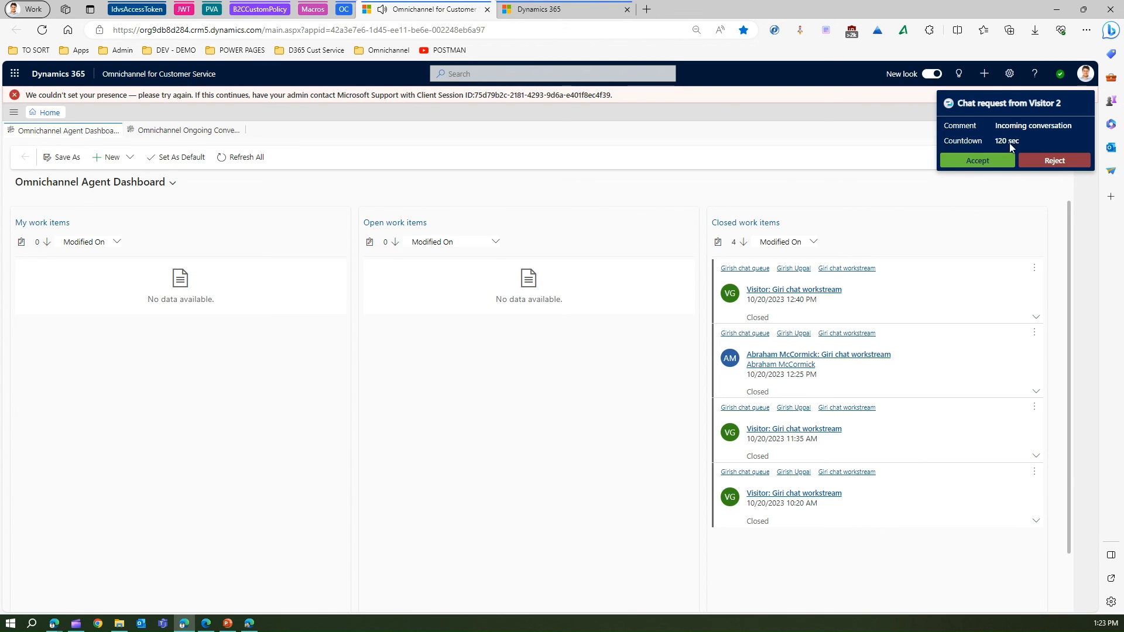
click(999, 168)
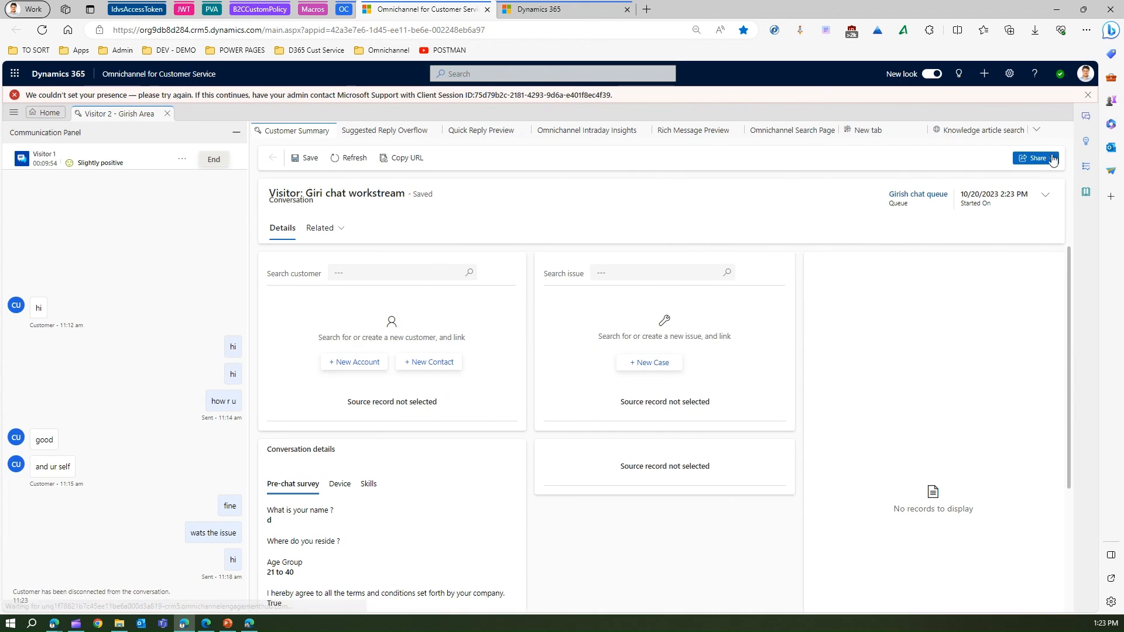
View the Agent scripts, Smart assist, Teams chats and Knowledge search tools in the chat session, and return to the profile in the admin center.
click(1090, 171)
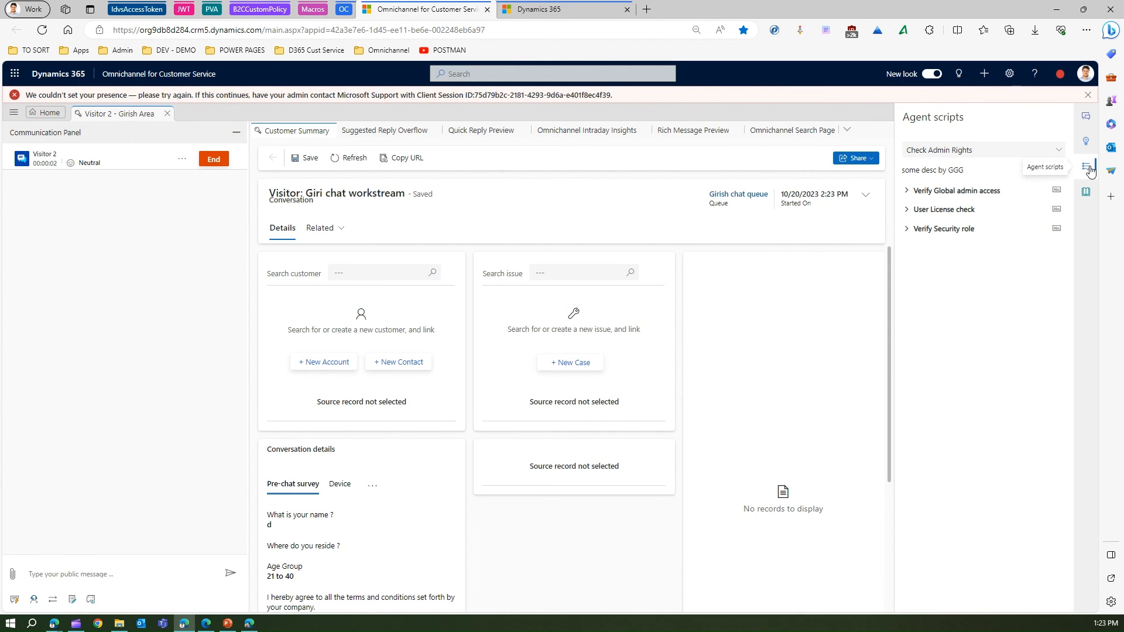
click(1092, 147)
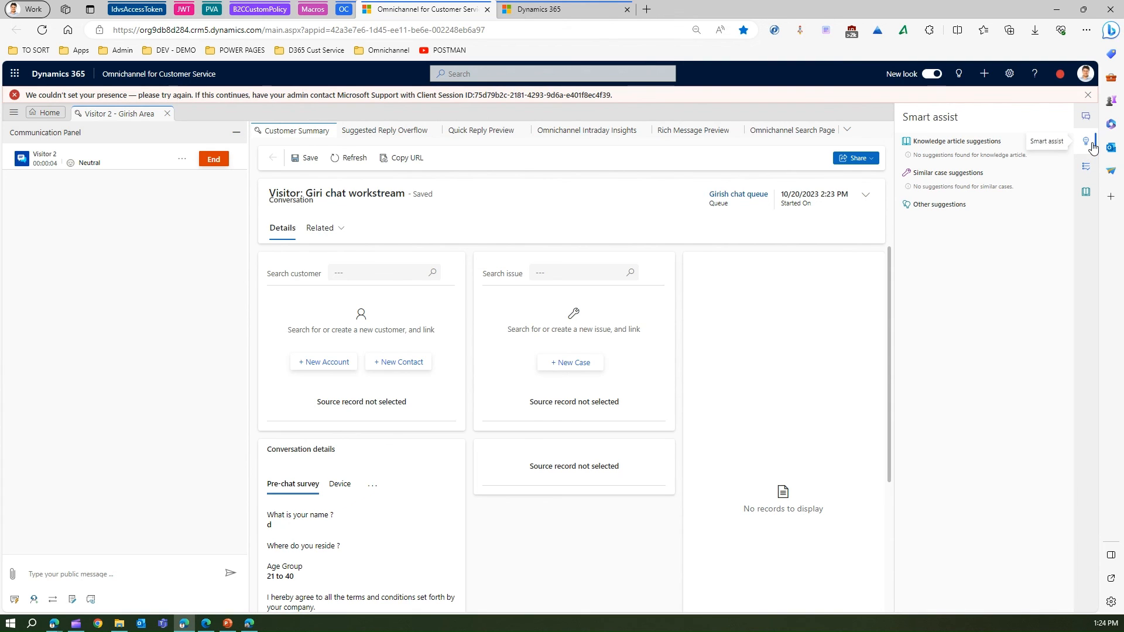
click(1090, 119)
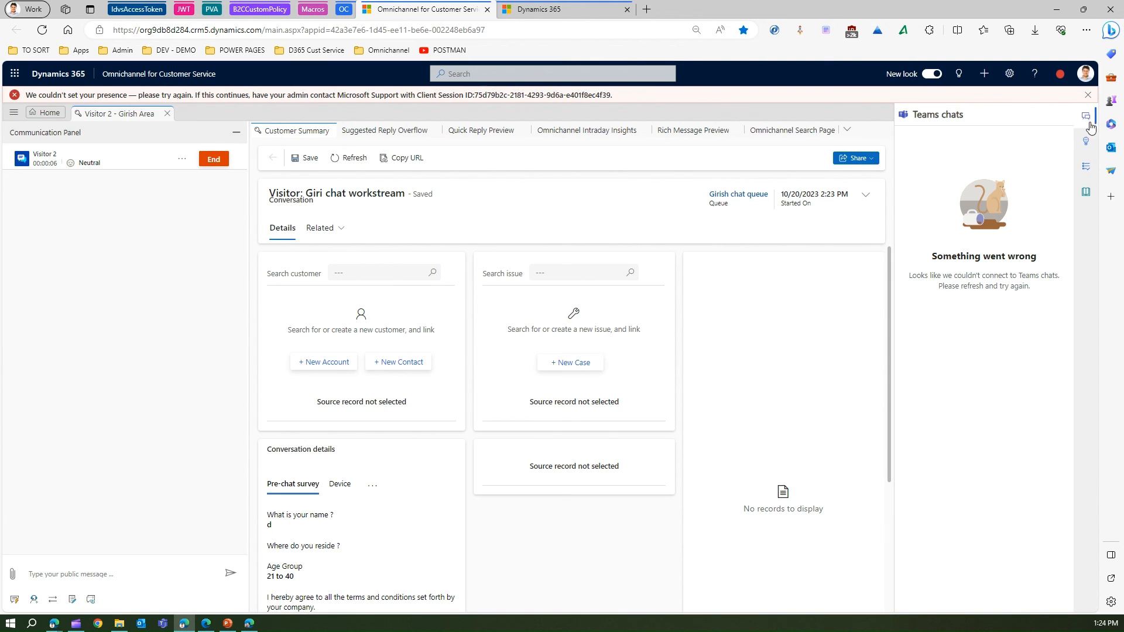
click(1086, 192)
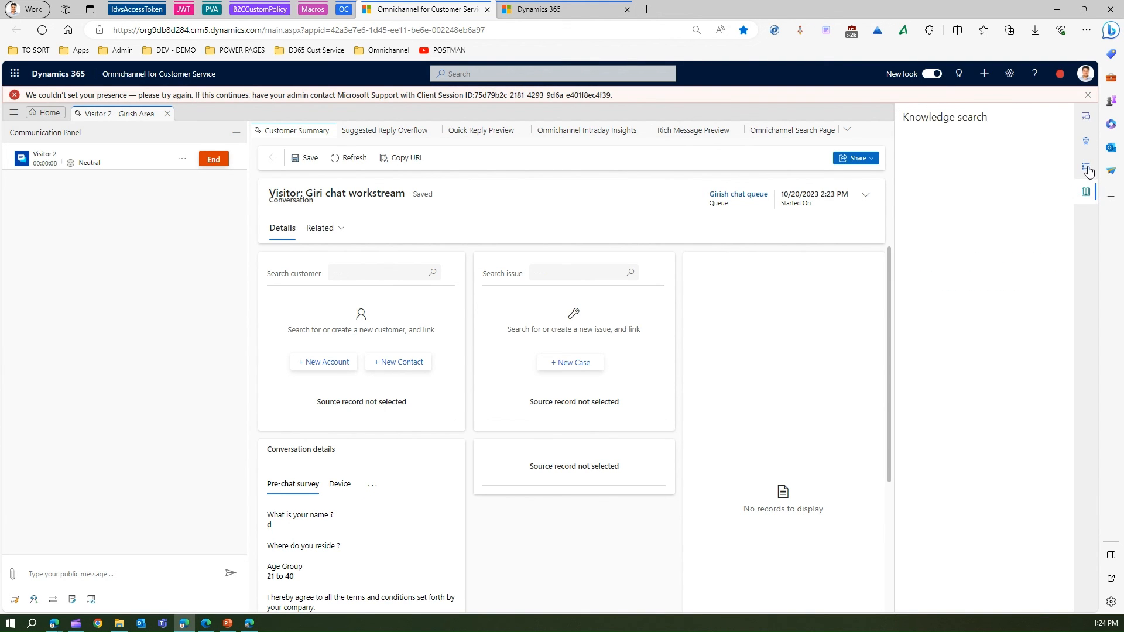
click(554, 7)
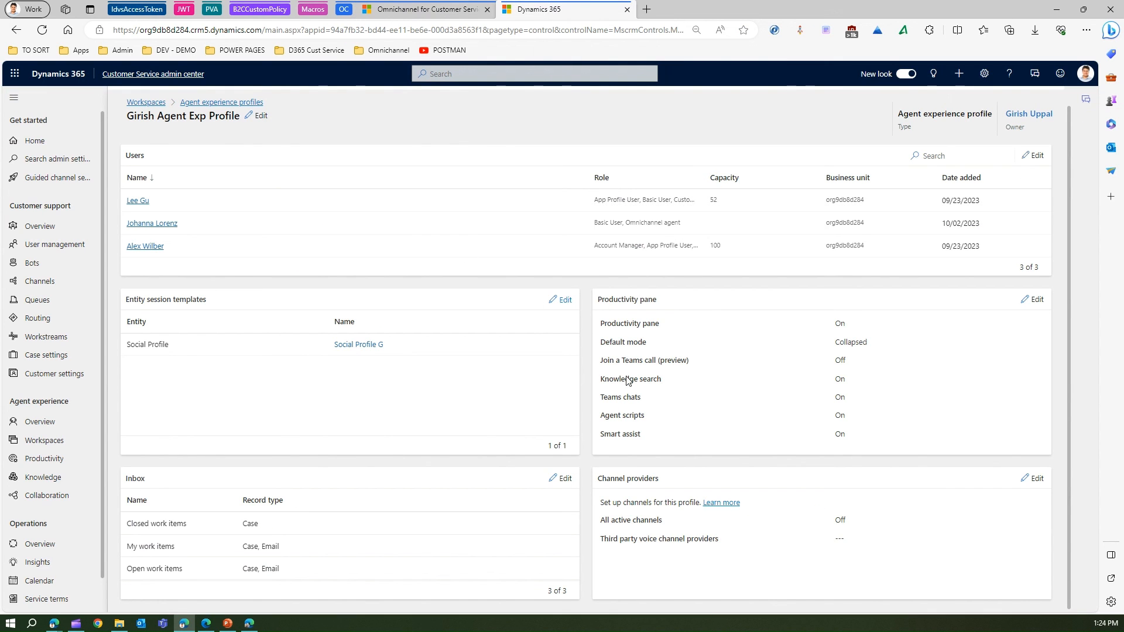